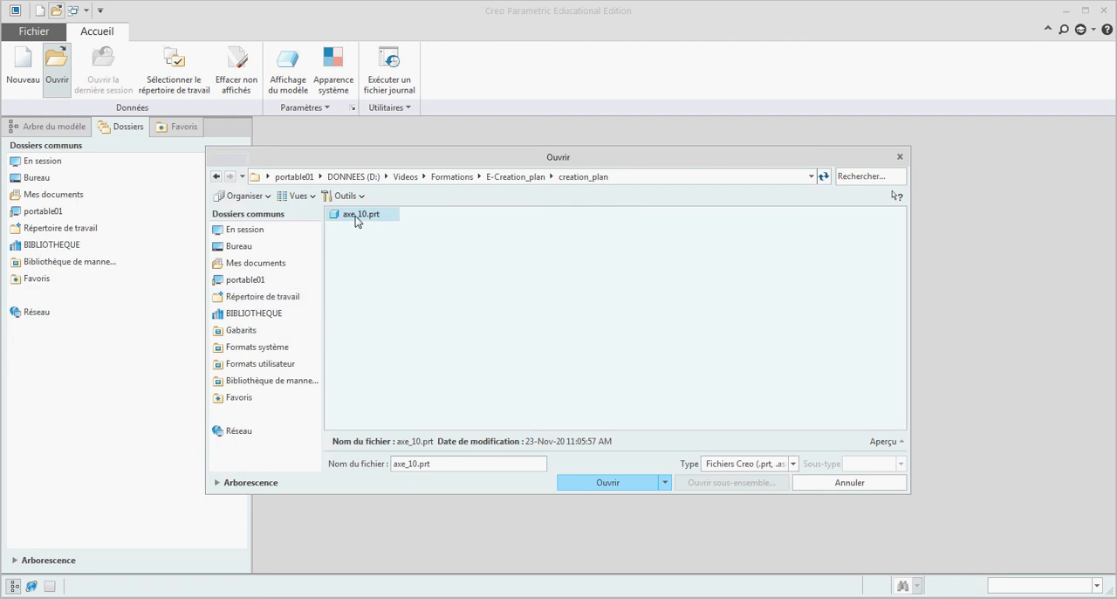
Step: Open axe_10.prt and orient the model to the FACE annotation plane
double_click(356, 218)
mouse_move(697, 288)
middle_down()
mouse_move(611, 283)
mouse_move(624, 295)
mouse_move(659, 227)
middle_up()
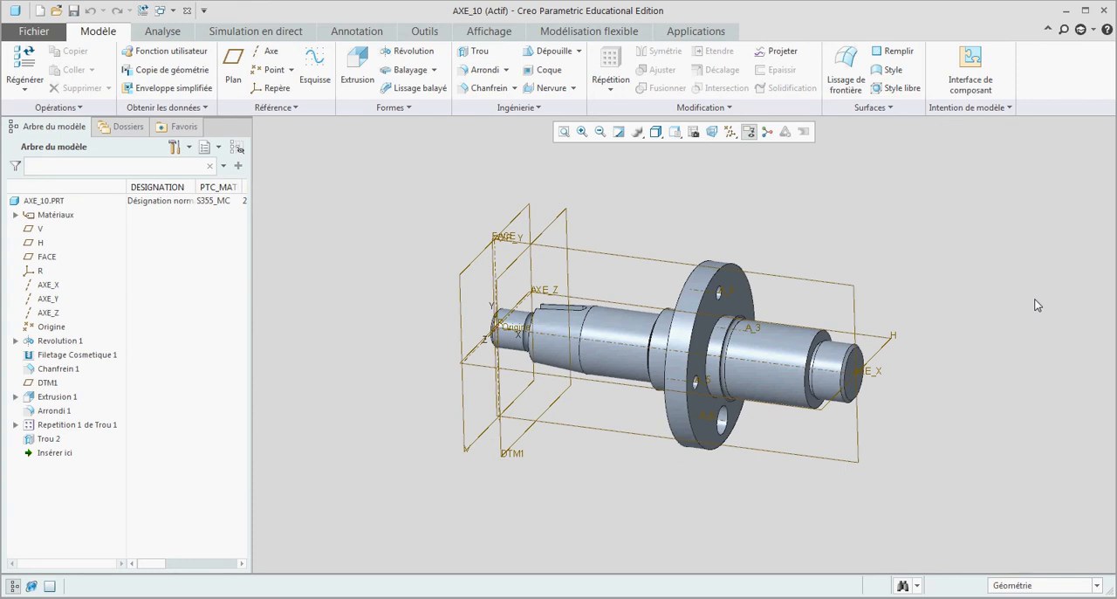
click(364, 31)
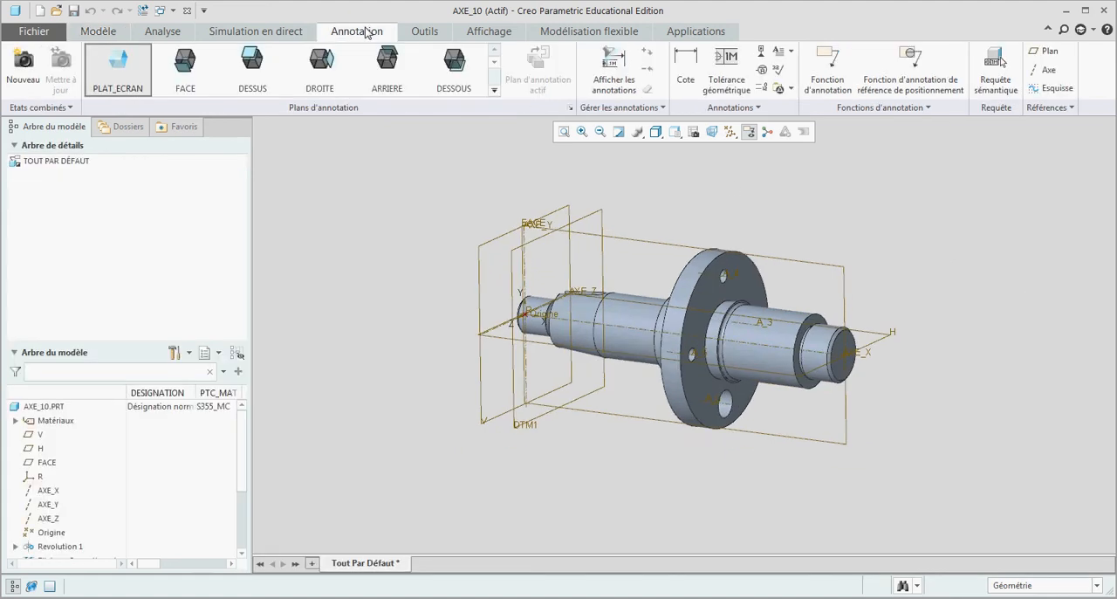
click(181, 73)
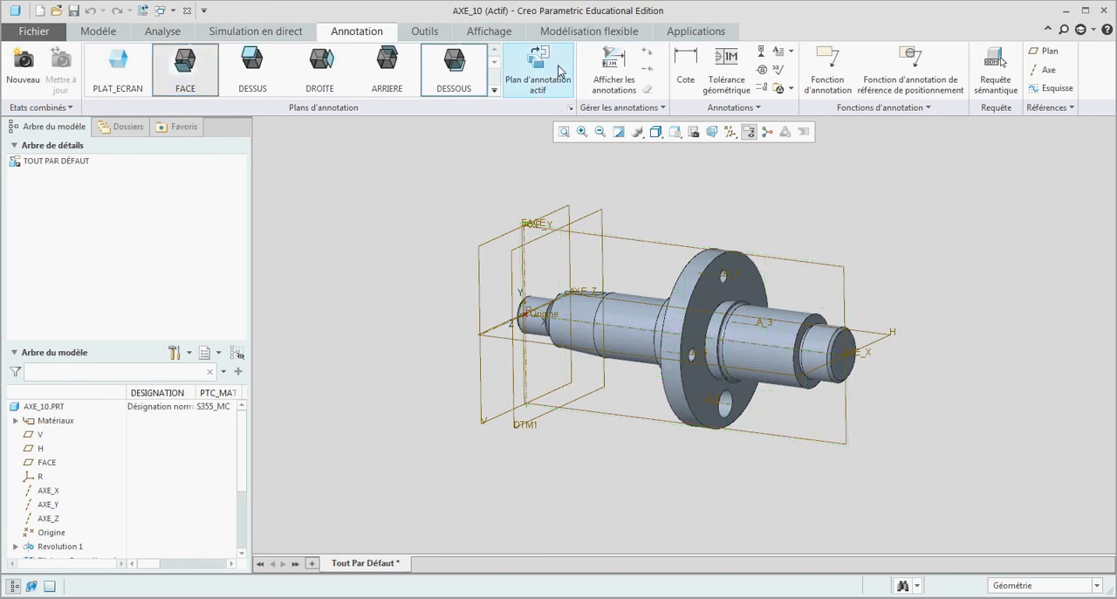
click(559, 70)
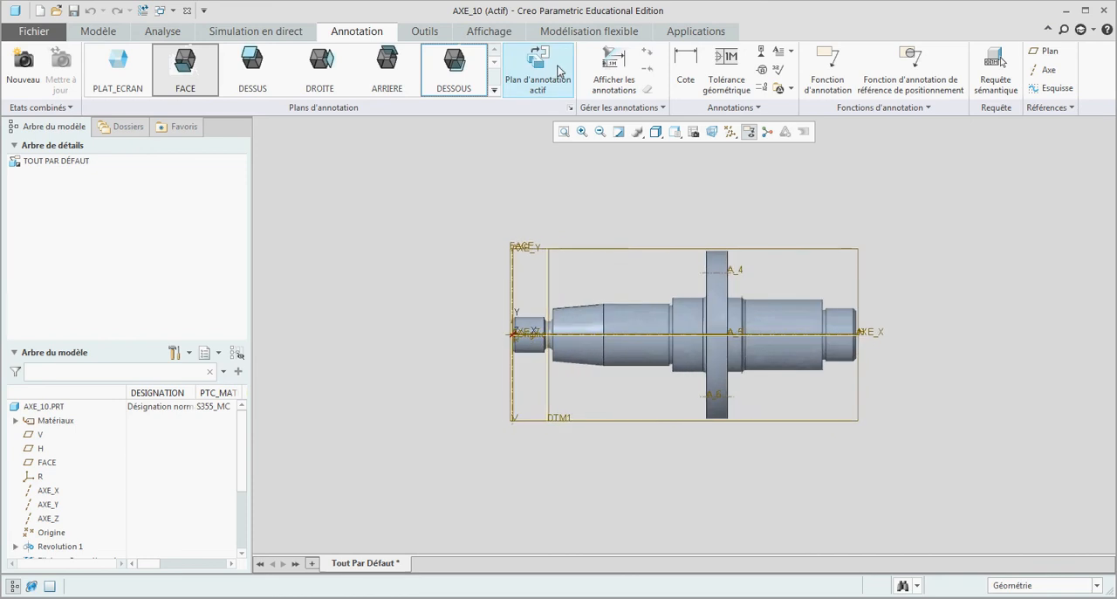
Step: Start an annotation feature and add a leader note "S1" attached to the cylindrical surface between the taper and the flange
click(817, 80)
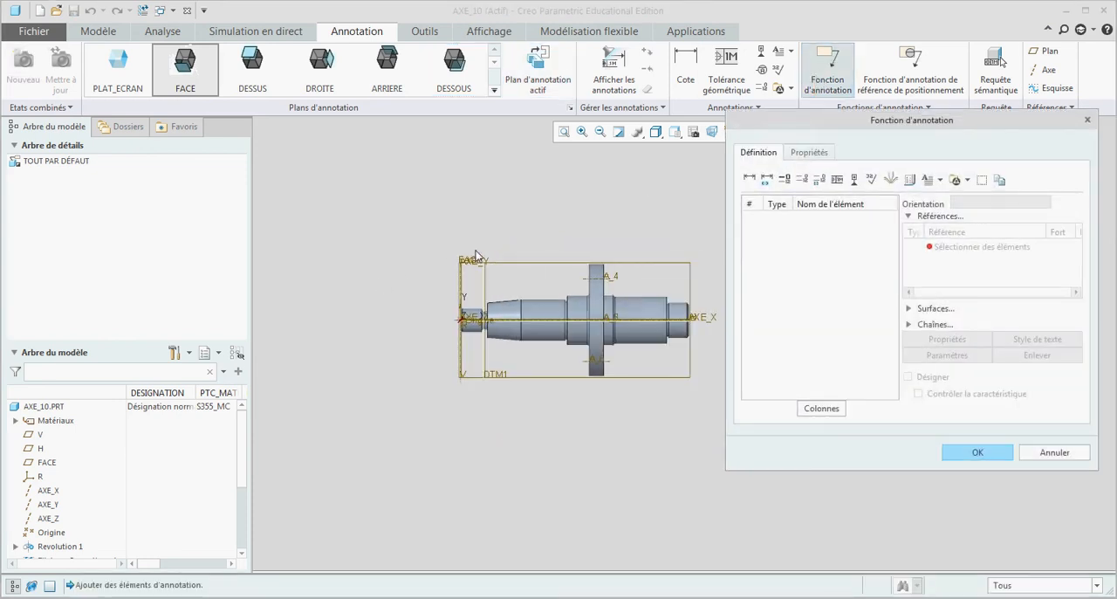
click(941, 180)
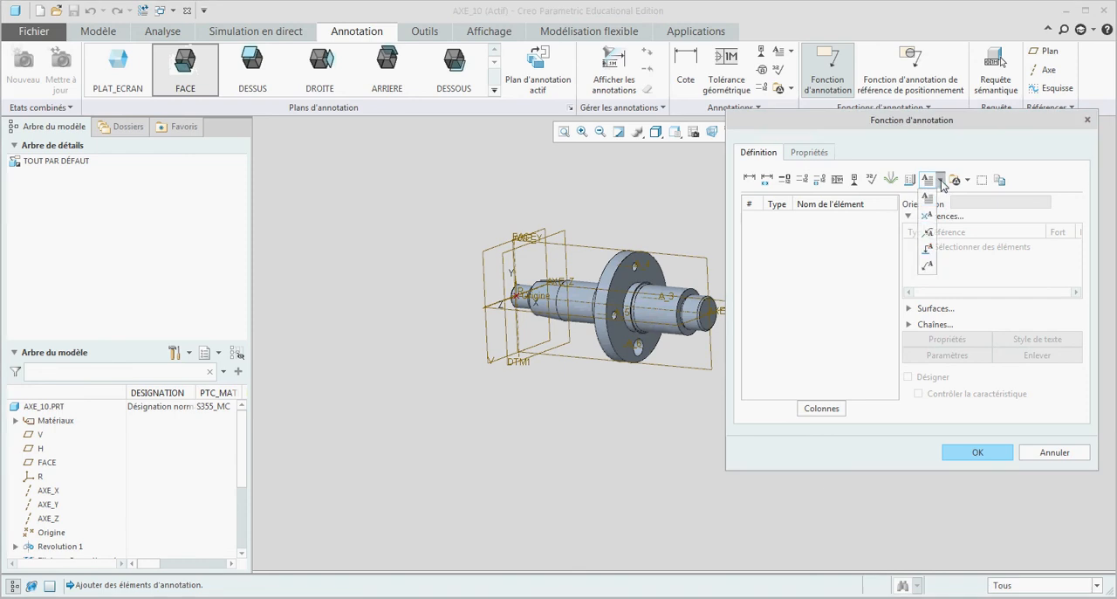
click(927, 266)
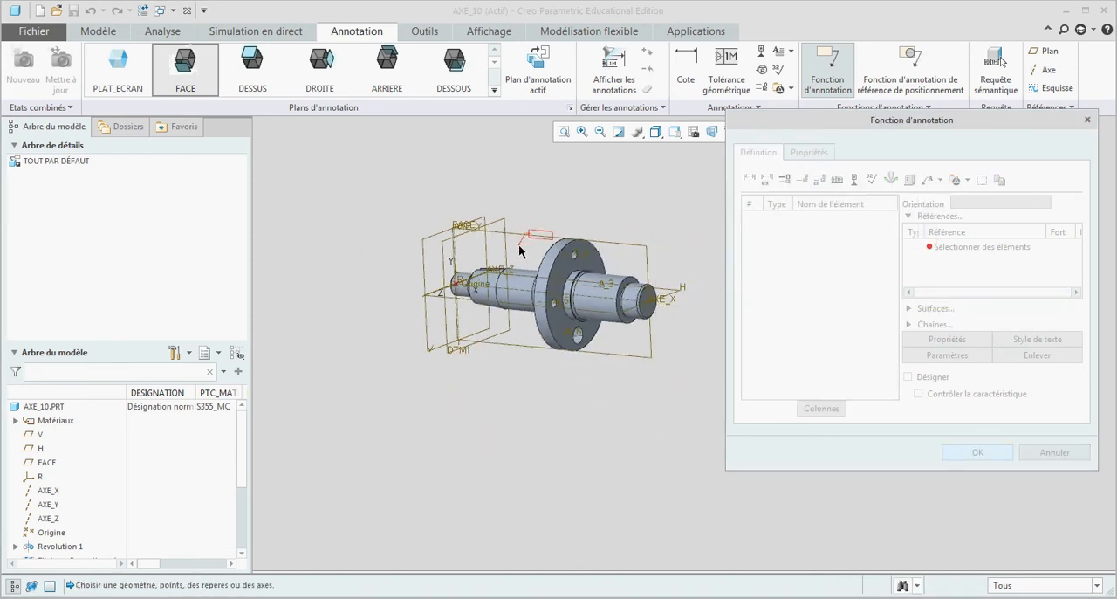
scroll(523, 249, down, 2)
scroll(397, 264, up, 3)
scroll(452, 271, down, 3)
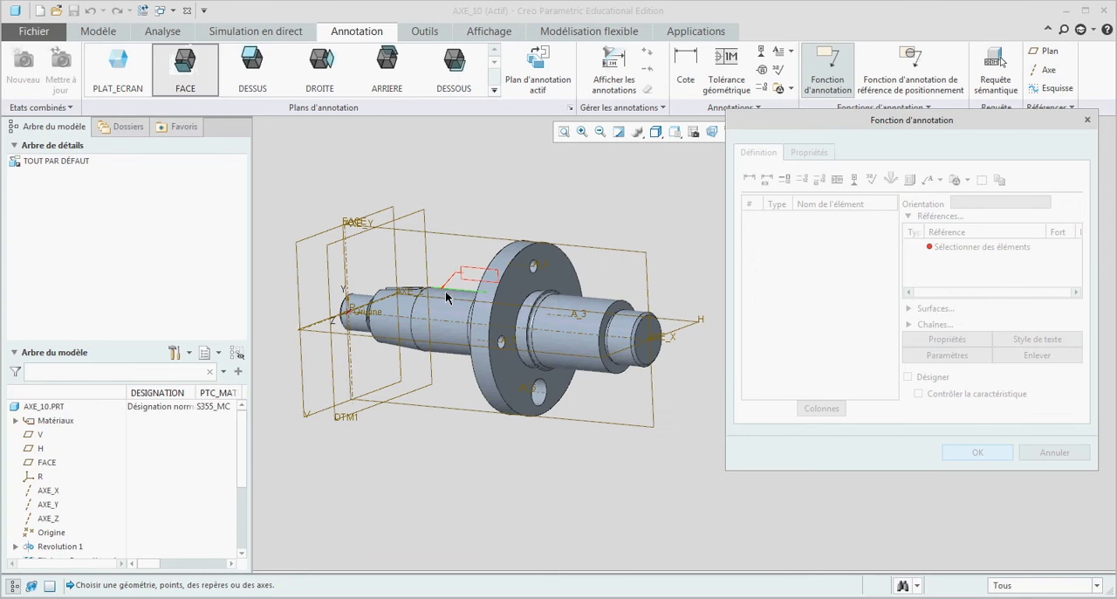
click(451, 301)
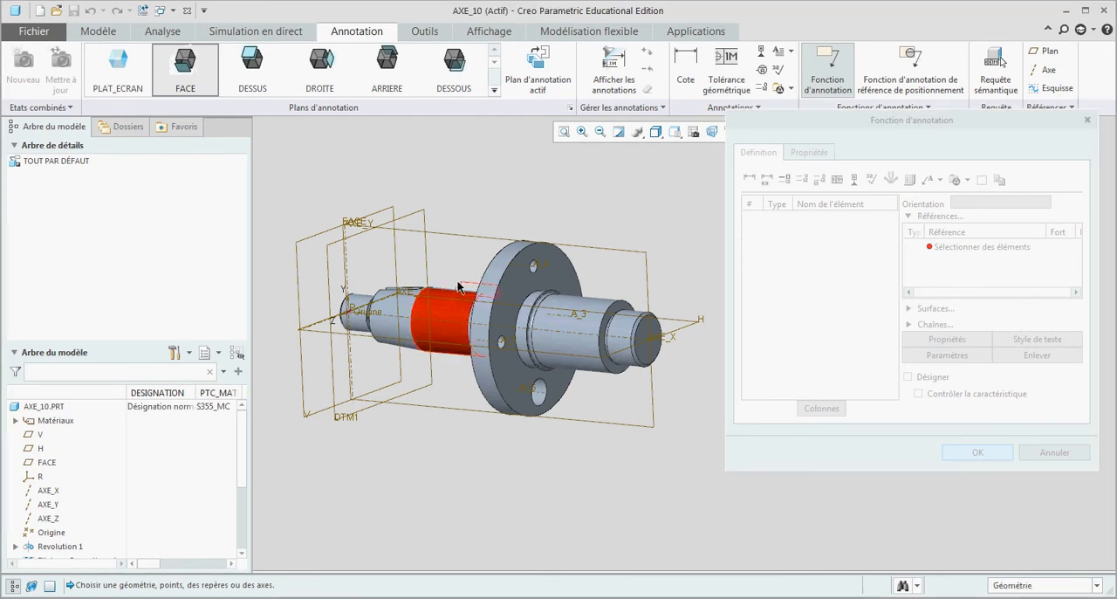
middle_click(441, 201)
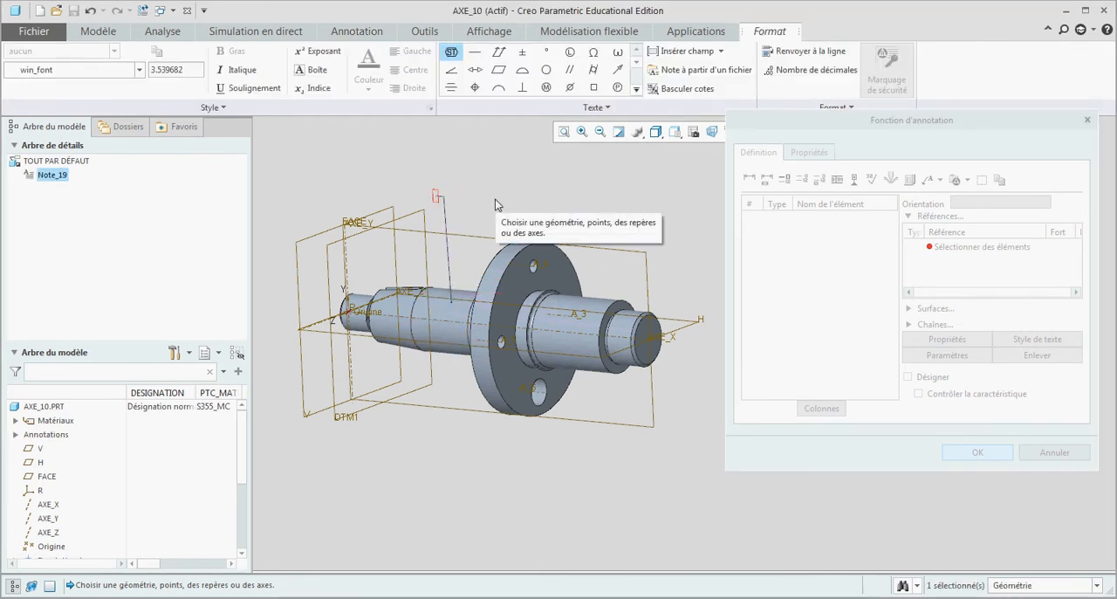
text(S1)
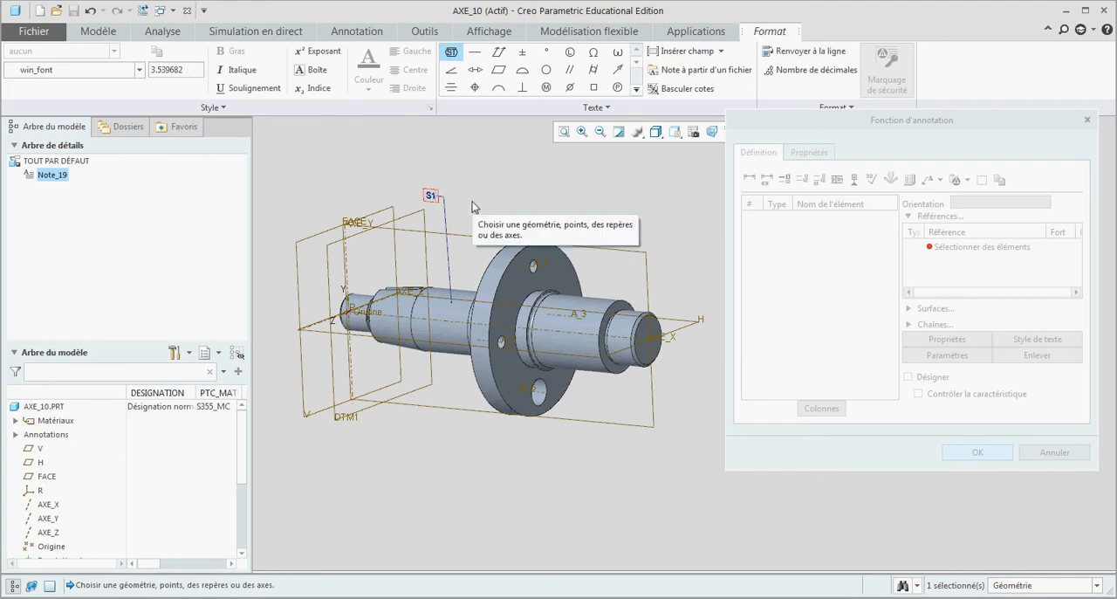
click(472, 201)
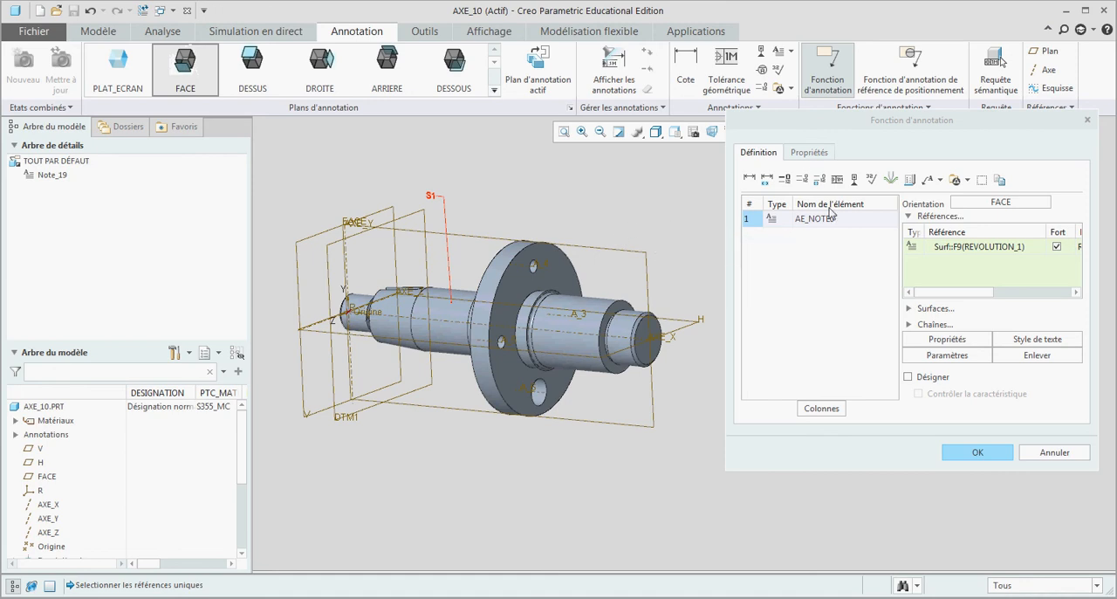
Step: Add a leader note "S2" on the small end cylinder beyond the flange and complete the annotation feature
click(928, 180)
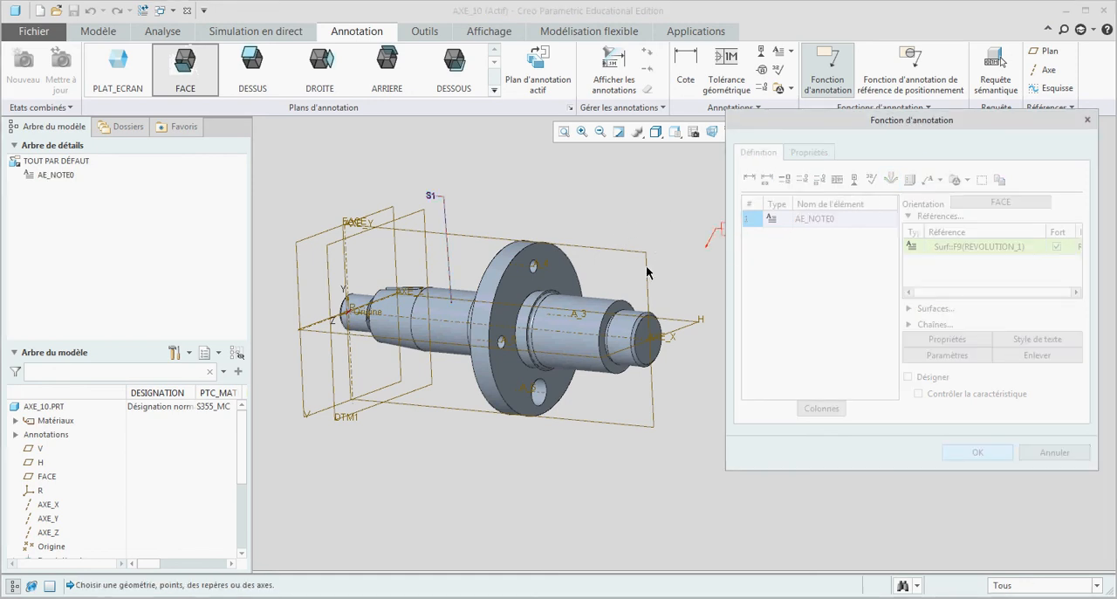
click(623, 325)
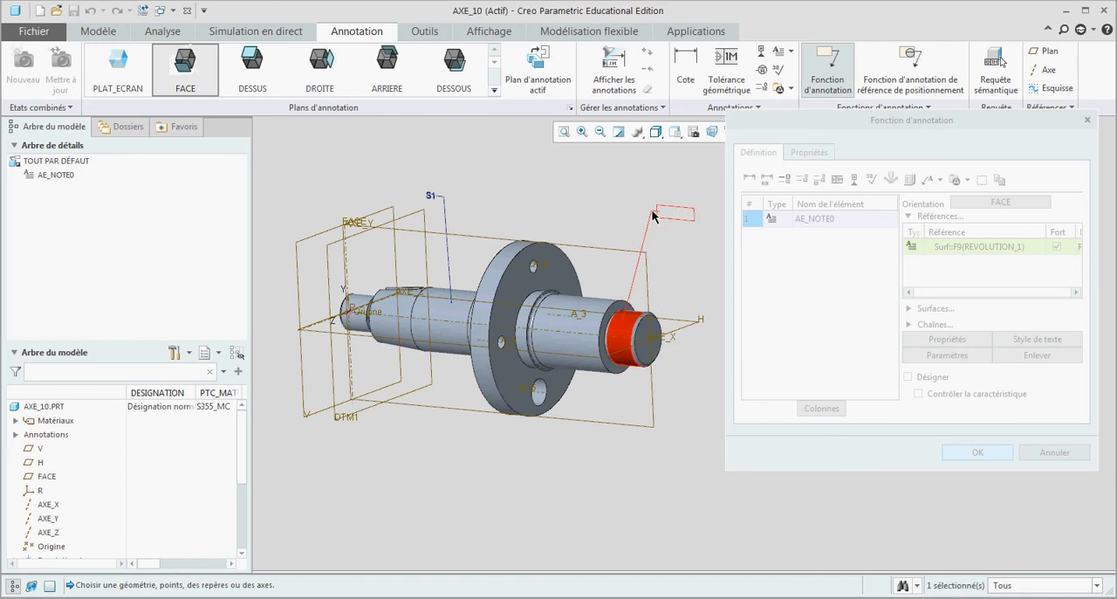
click(654, 213)
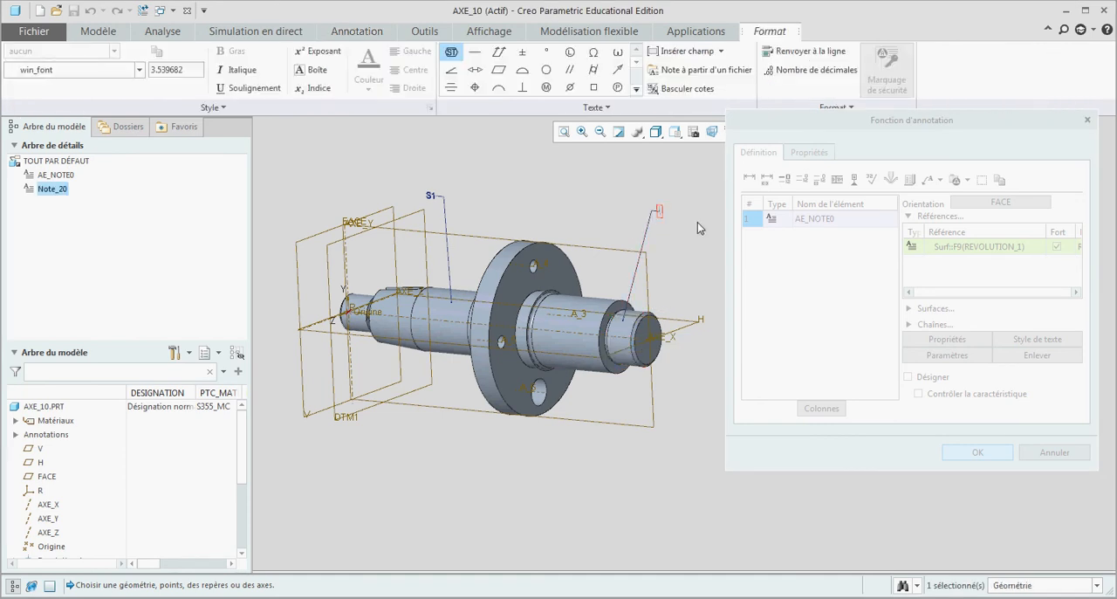
text(S2)
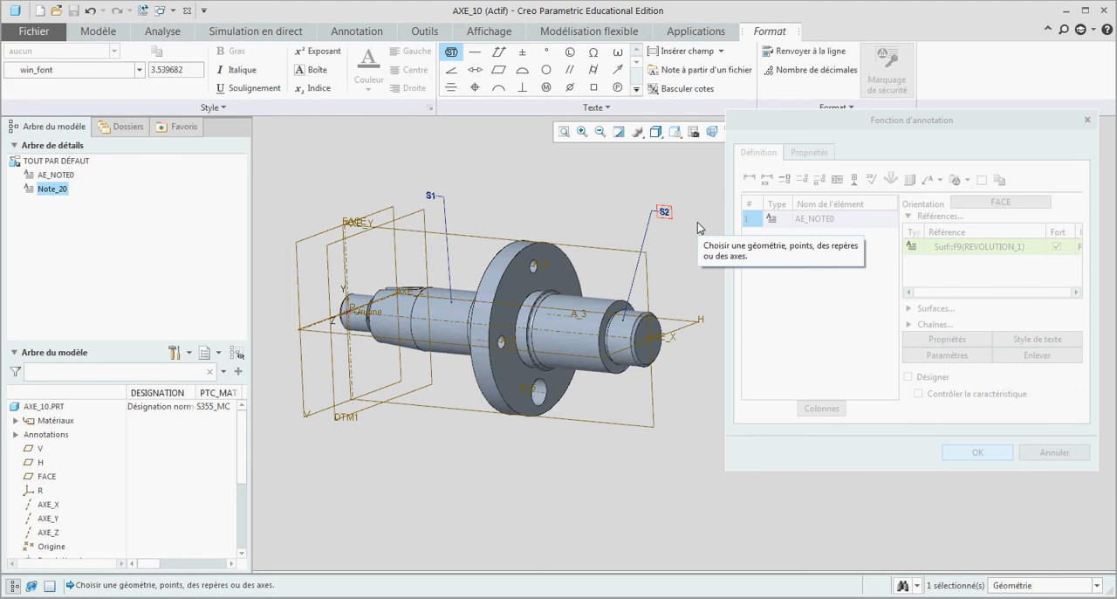
click(693, 226)
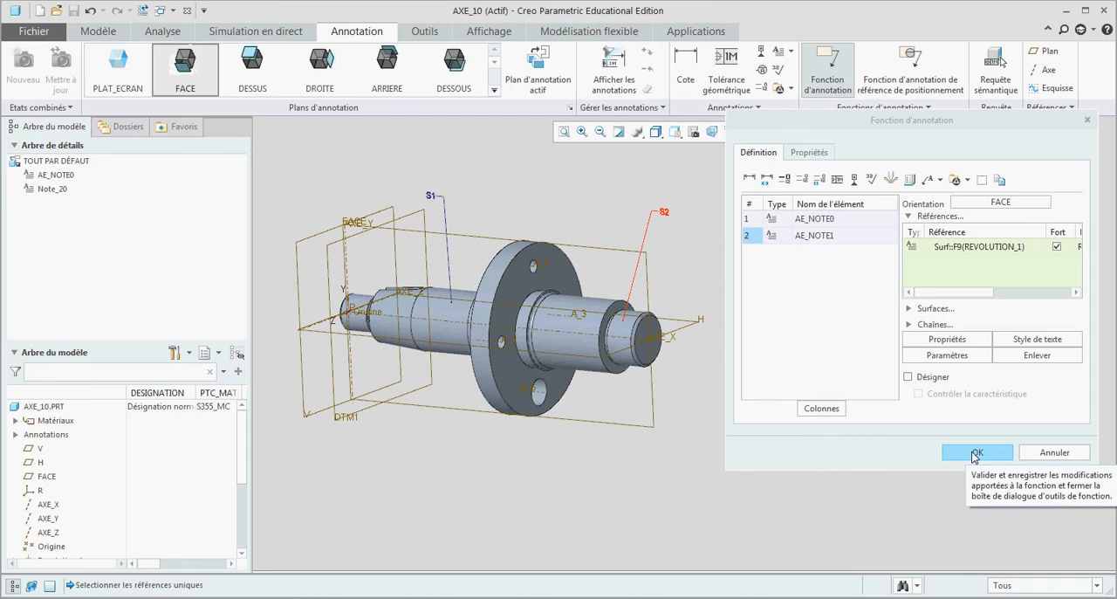
click(976, 453)
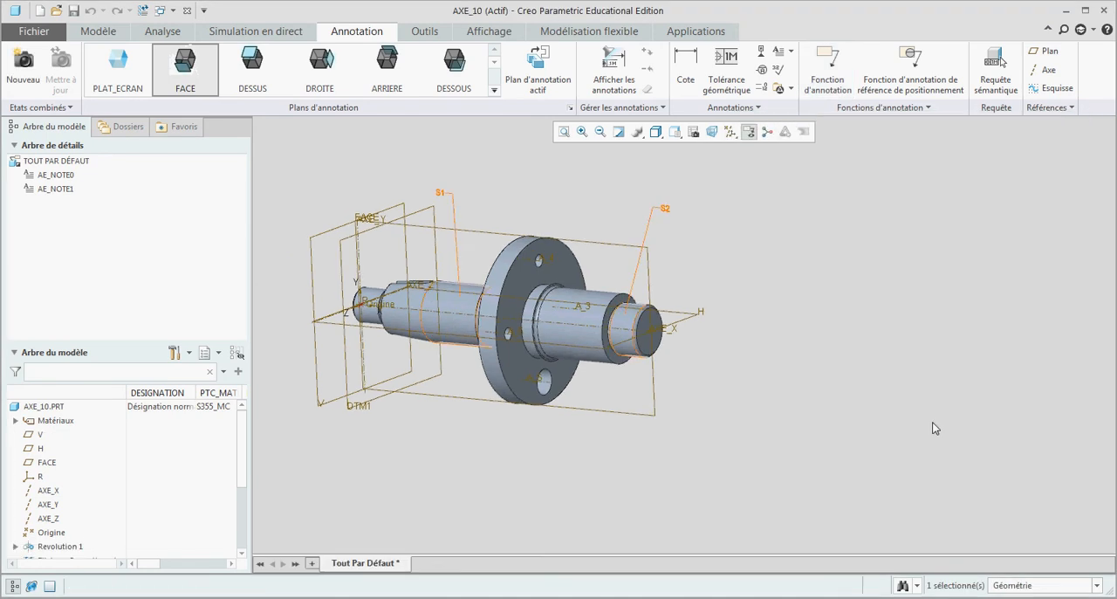
Step: Roll the model tree's insertion point back to directly after Annotation 1
middle_drag(821, 326, 826, 326)
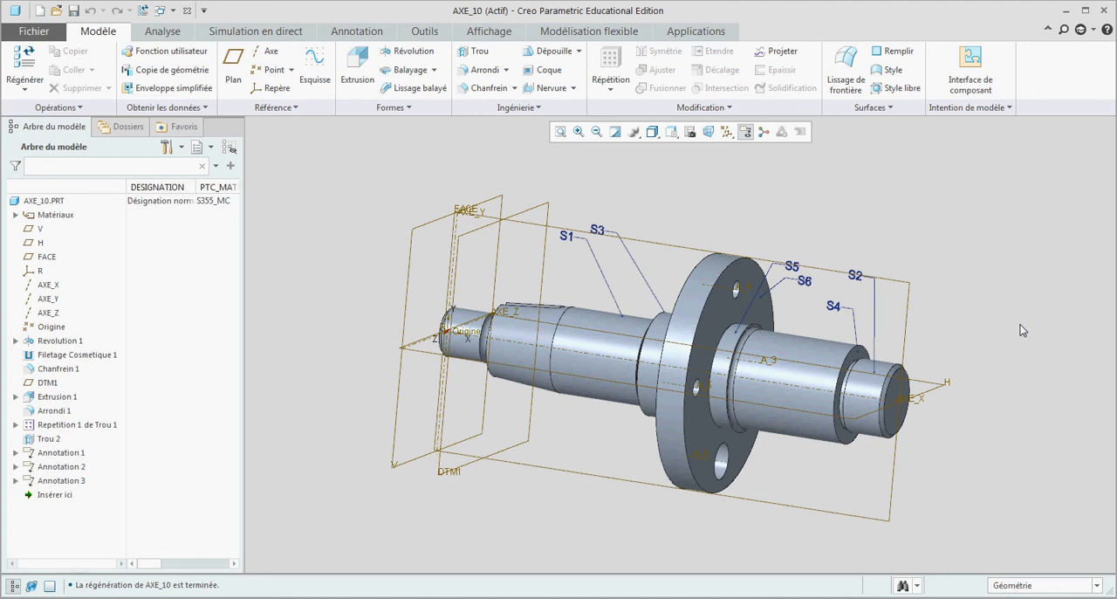
middle_drag(1023, 330, 1005, 362)
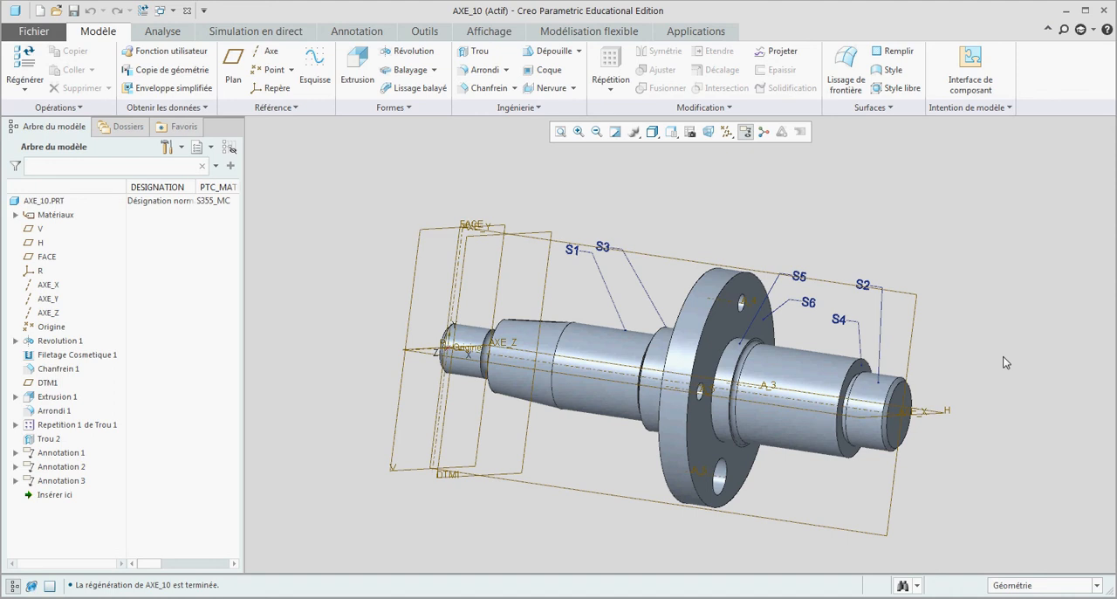
click(70, 496)
drag(70, 495, 70, 459)
middle_drag(697, 370, 720, 392)
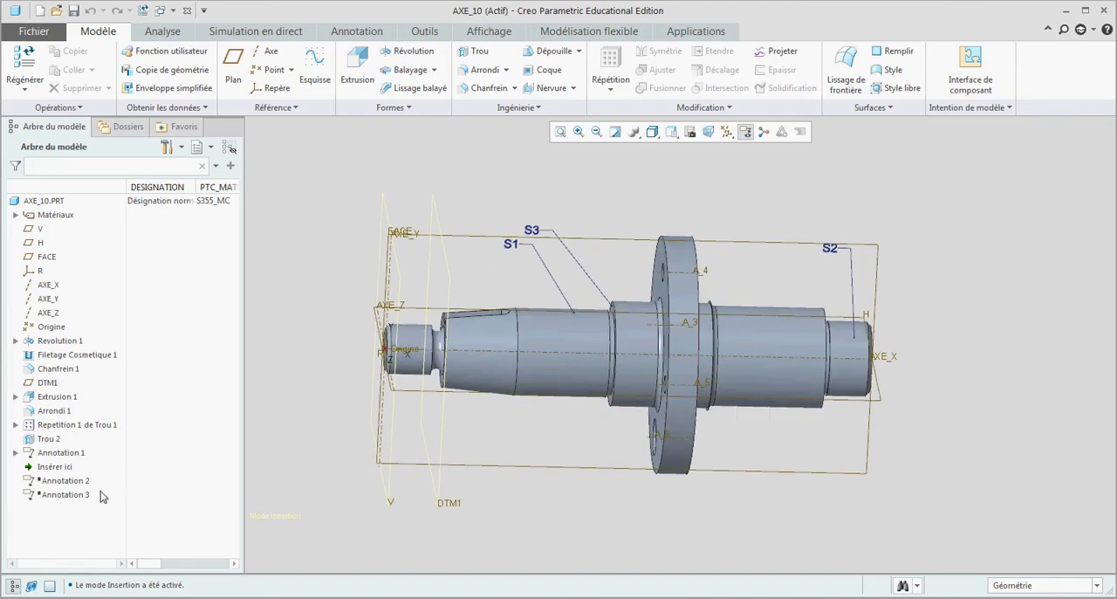
Step: Reorder Annotation 2 above Annotation 1 in the model tree and roll the insertion point back to directly after Trou 2
mouse_move(54, 466)
mouse_down()
mouse_move(46, 499)
mouse_move(73, 449)
mouse_up()
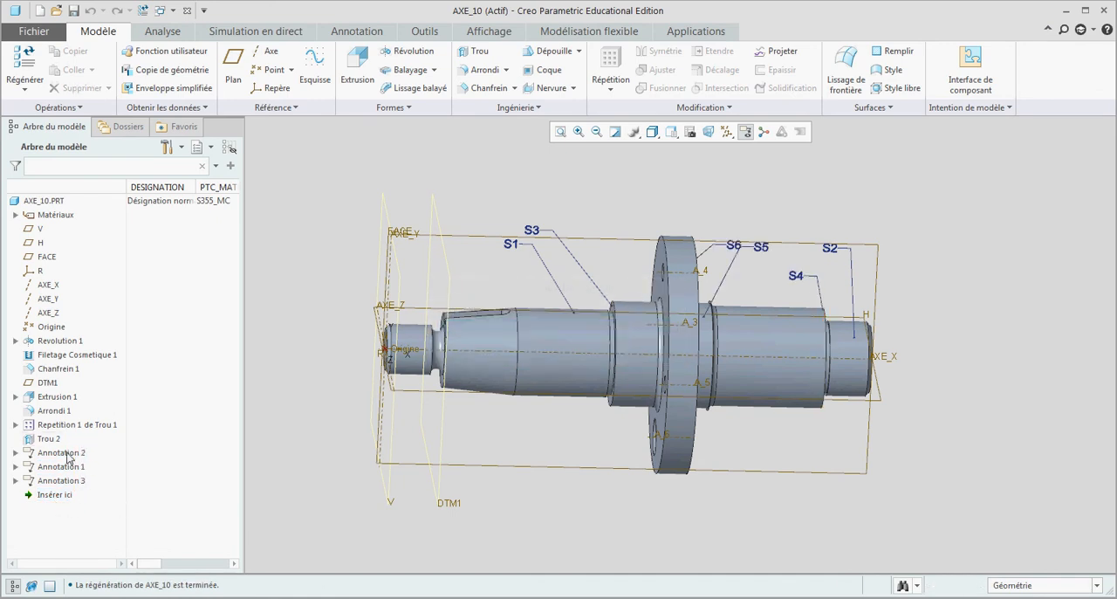
mouse_move(69, 495)
mouse_down()
mouse_move(75, 448)
mouse_move(77, 460)
mouse_up()
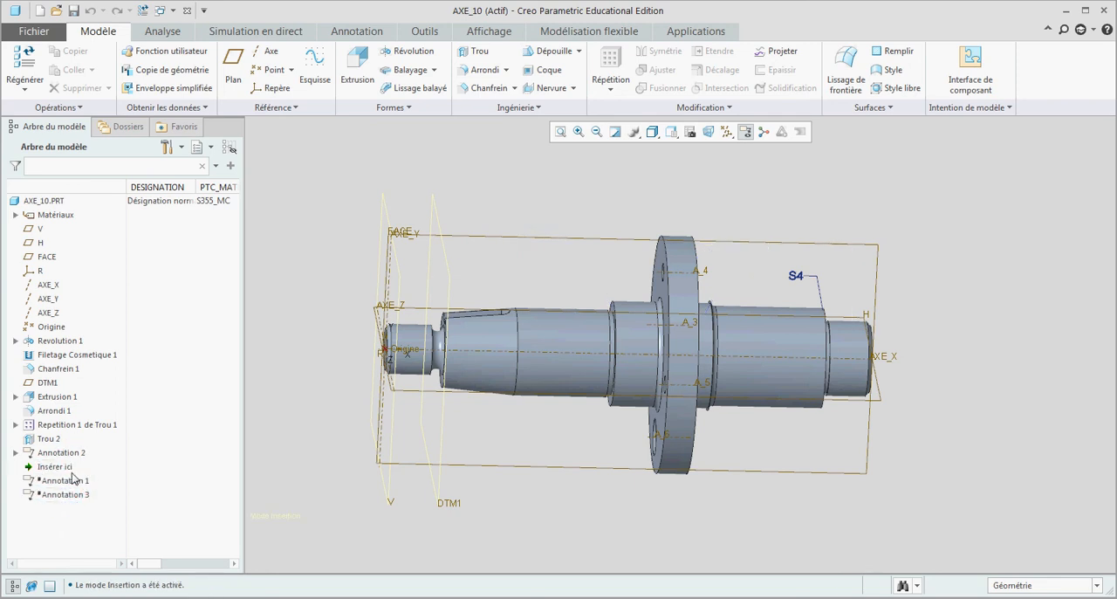
middle_drag(527, 422, 949, 457)
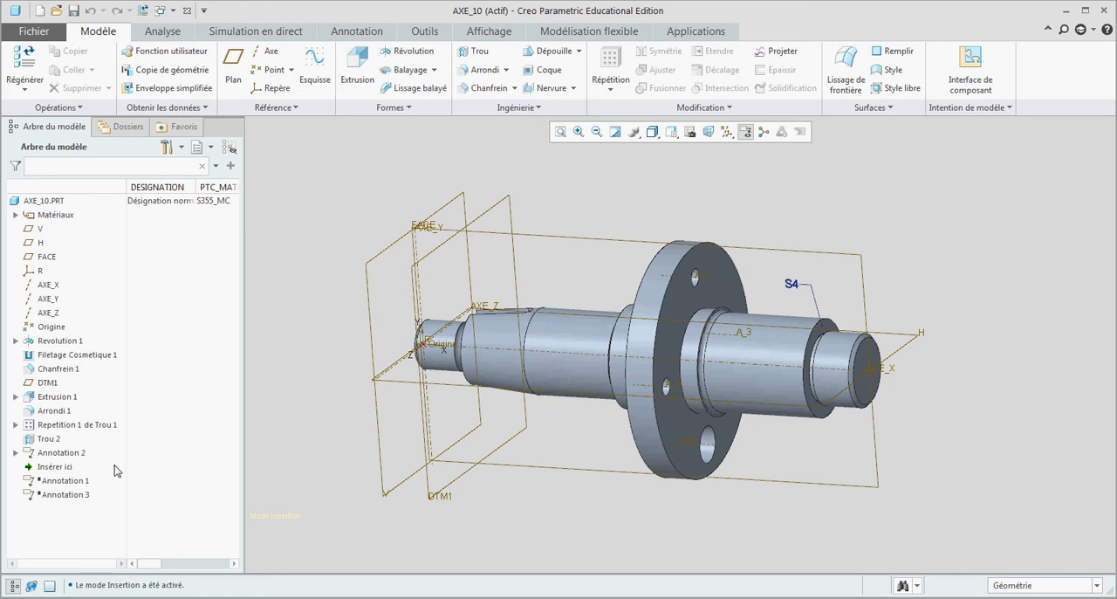
click(54, 467)
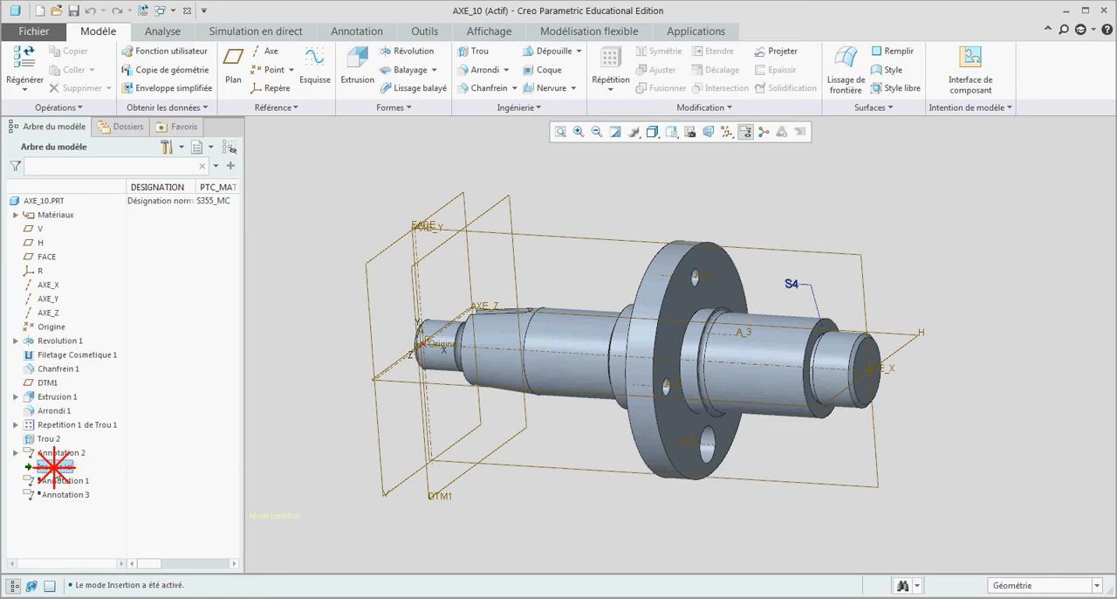
drag(54, 467, 64, 443)
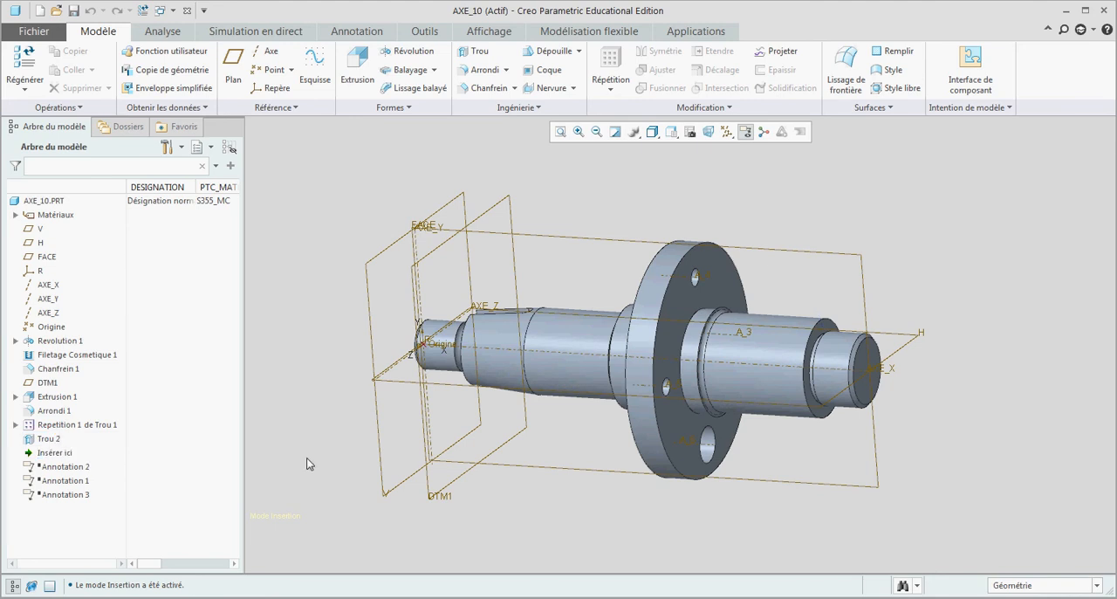
Step: Create a new drawing file (Dessin) named axe_10
click(35, 31)
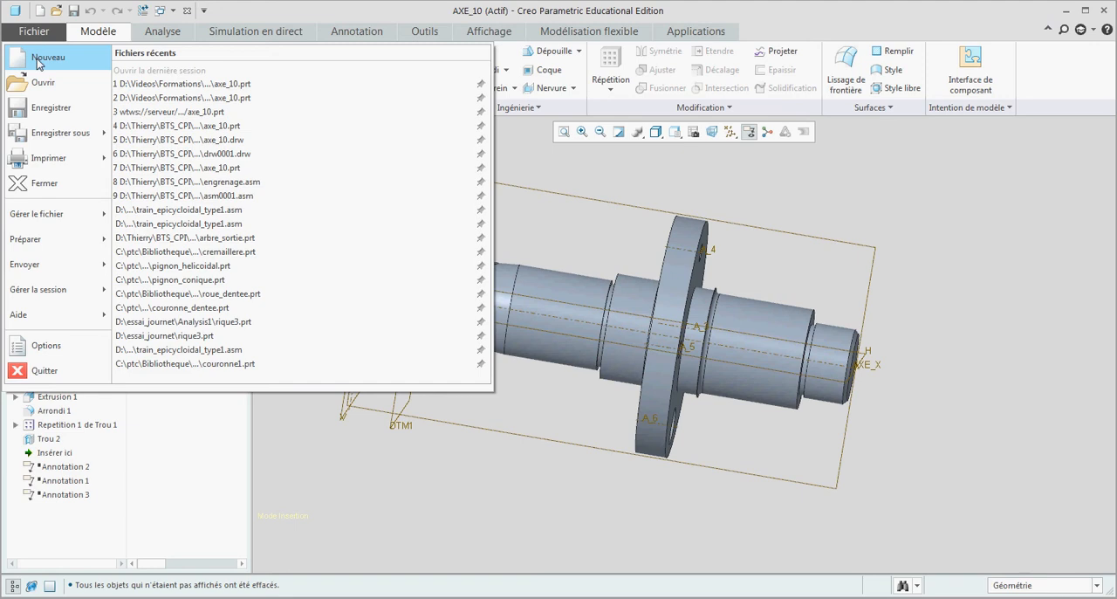
click(41, 57)
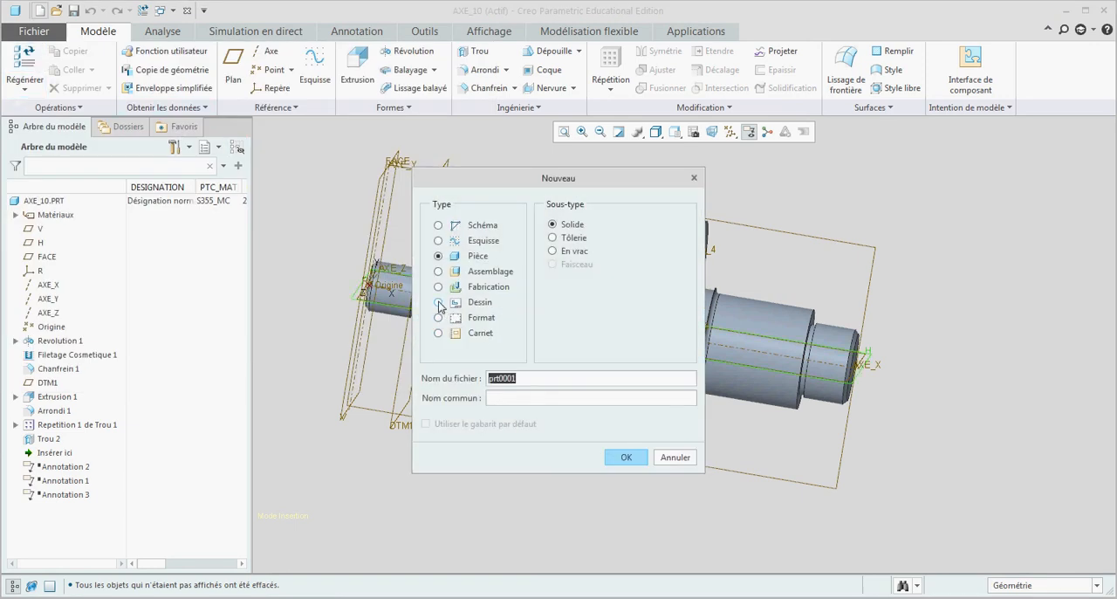
click(439, 302)
click(480, 379)
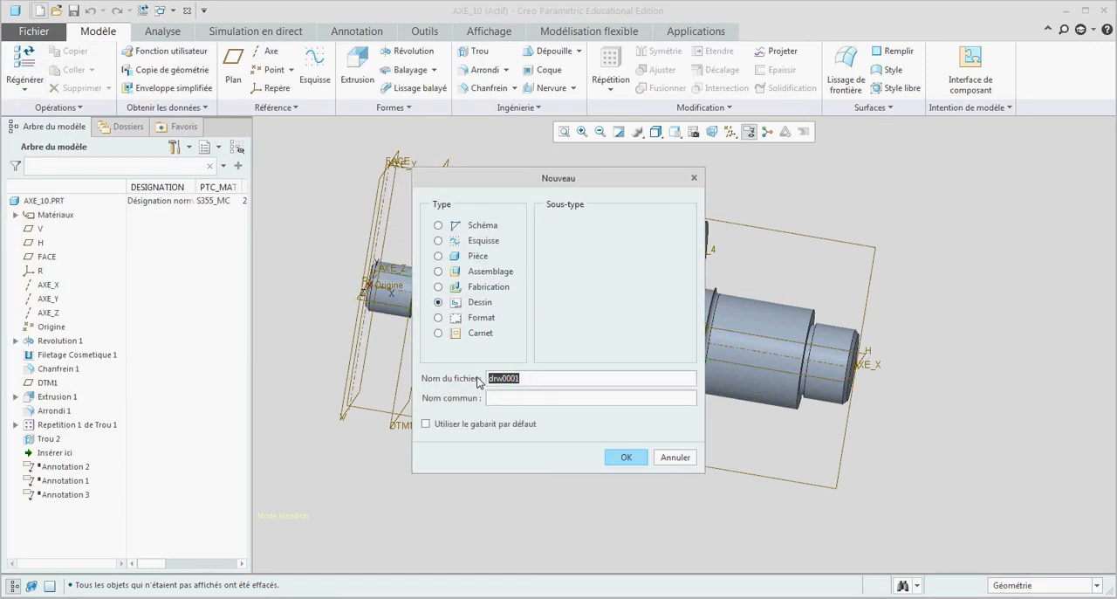
text(axe_10)
click(624, 456)
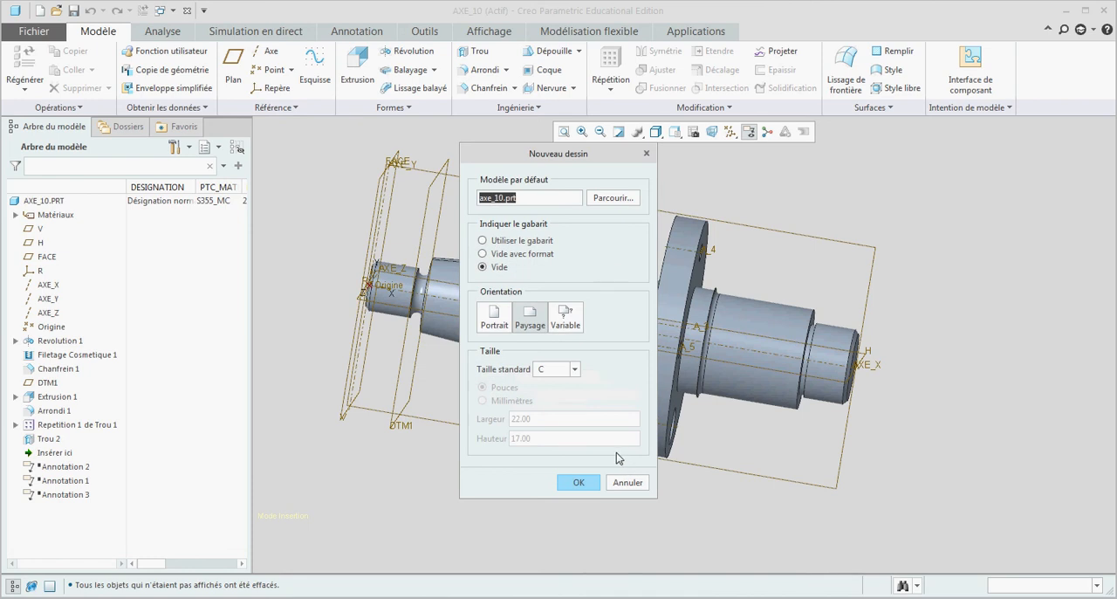
Step: Generate the drawing of axe_10.prt from the a3_pour_piece_windchill template
click(482, 241)
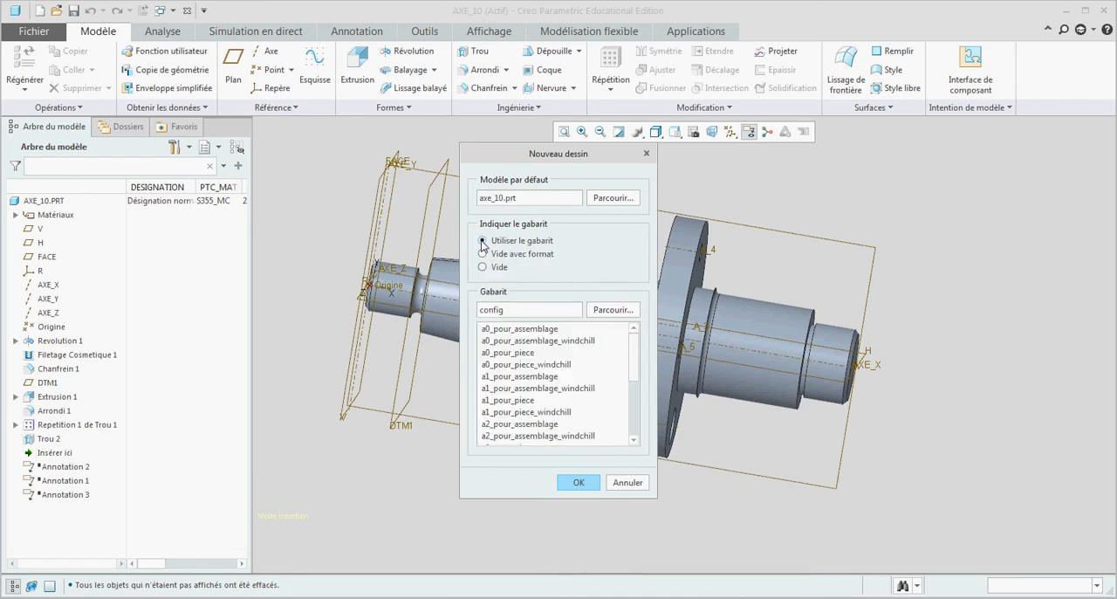
scroll(567, 412, down, 3)
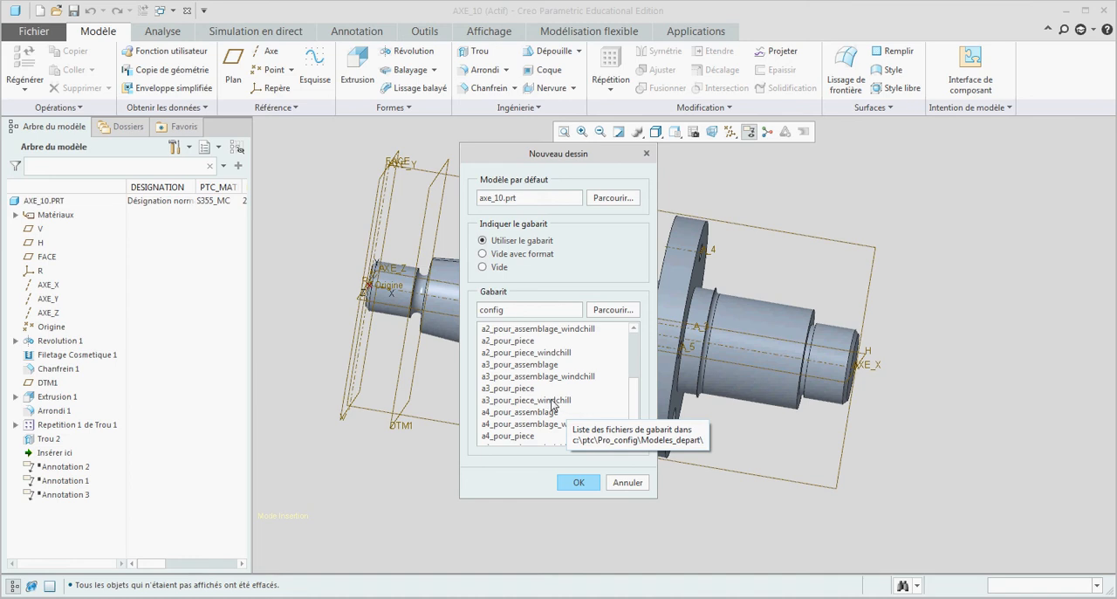
click(528, 400)
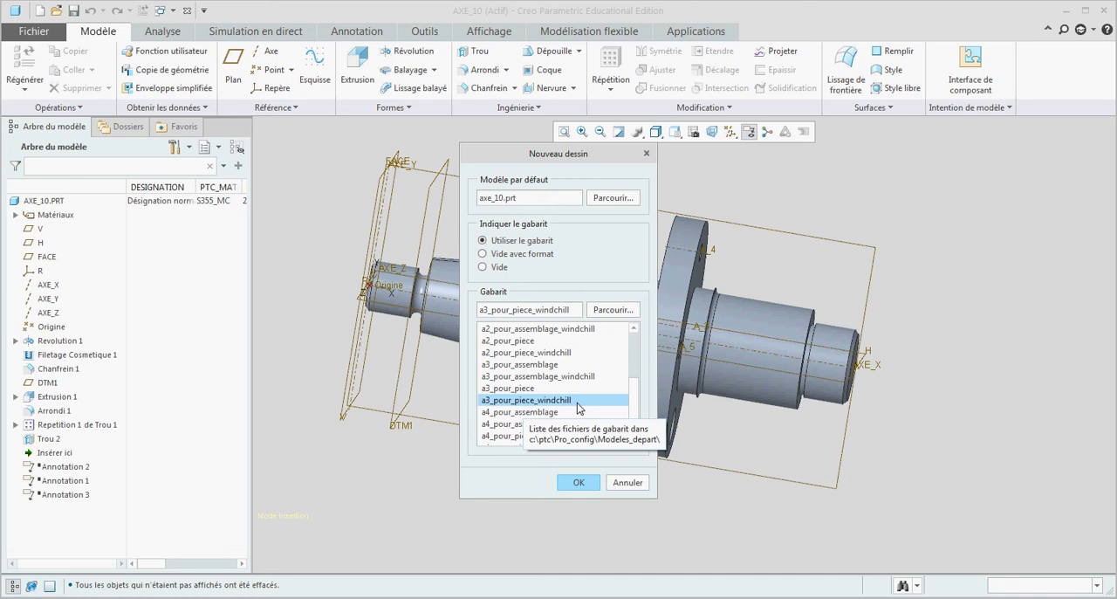
click(573, 481)
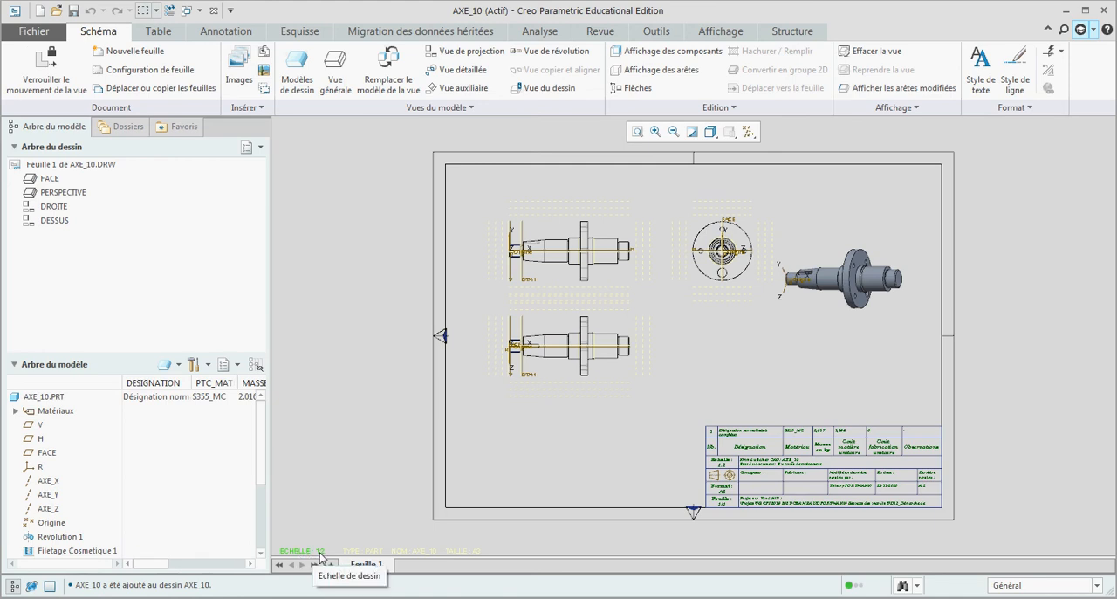
Step: Set the drawing scale to 1
double_click(322, 551)
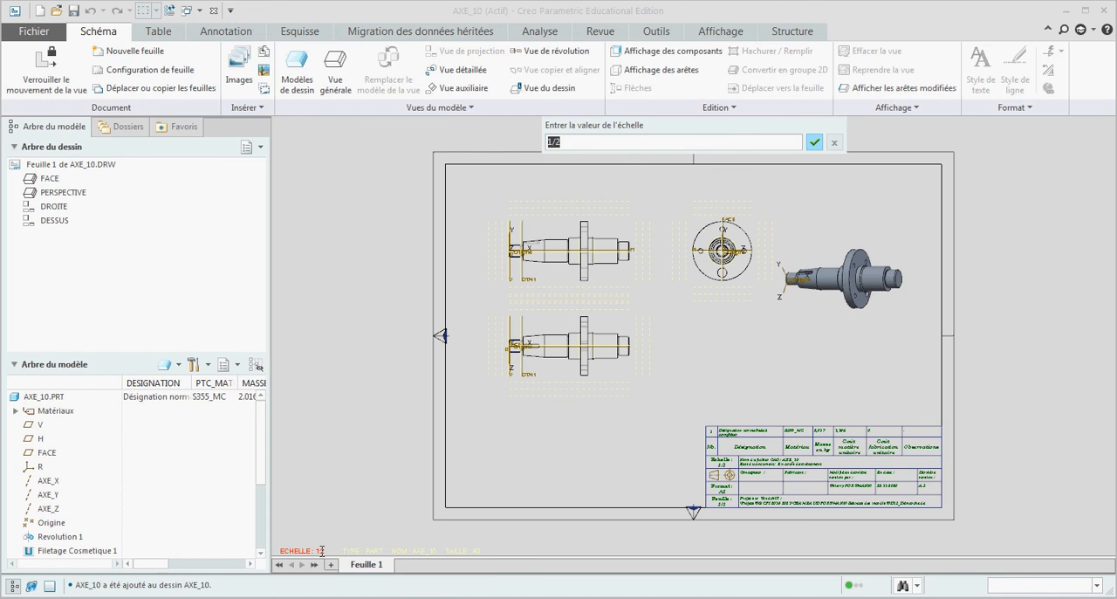
text(1)
key(Return)
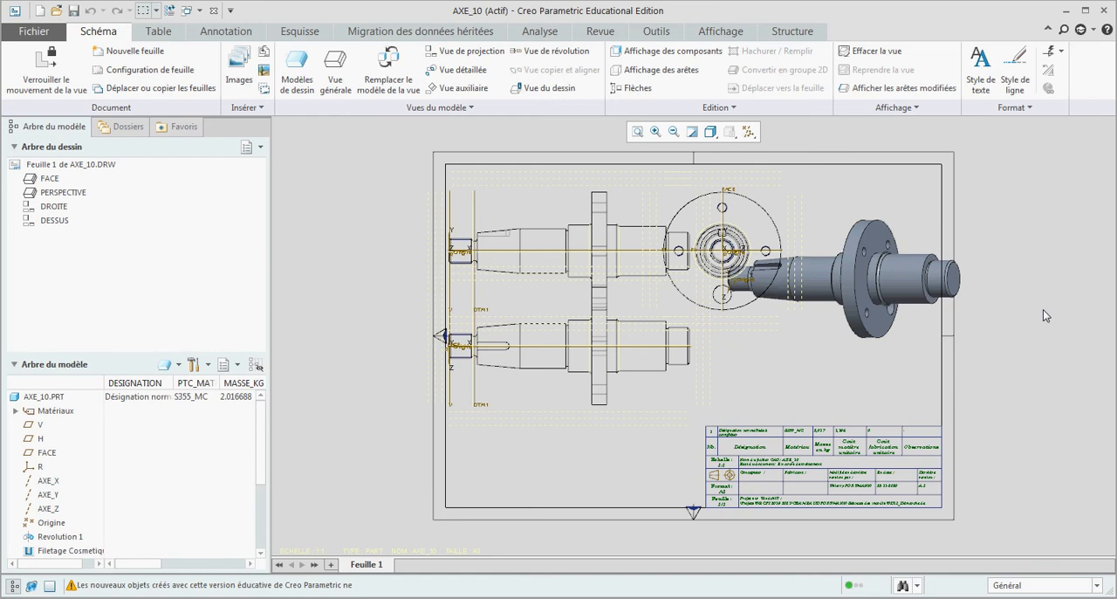
Step: Move the perspective view below the top view beside the title block, and shift the DROITE view farther right of the front view
click(889, 267)
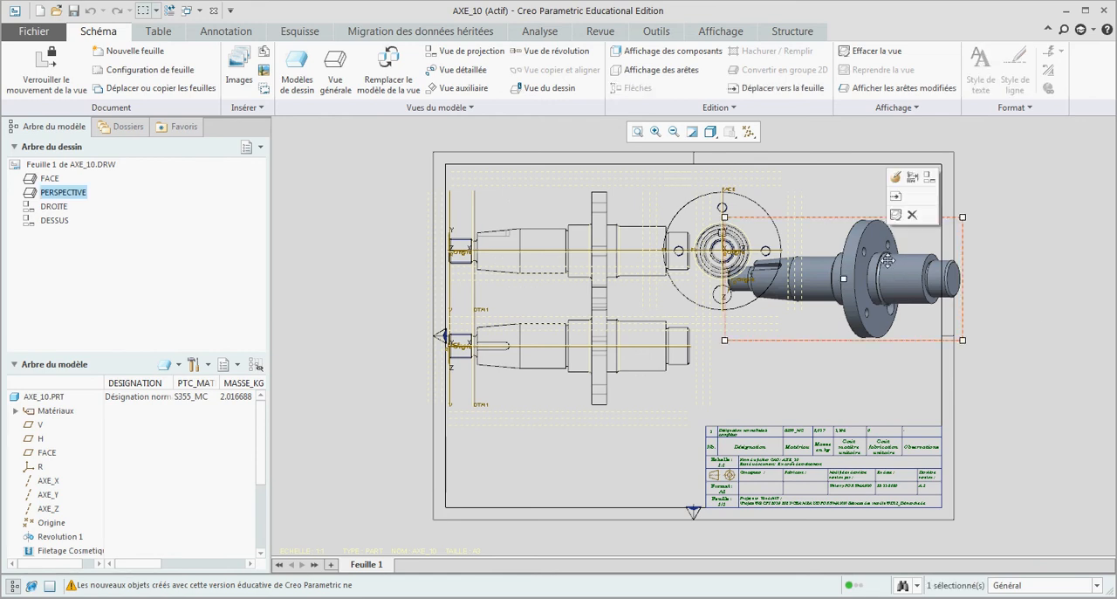
mouse_move(897, 260)
mouse_down()
mouse_move(866, 288)
mouse_move(628, 412)
mouse_move(640, 414)
mouse_up()
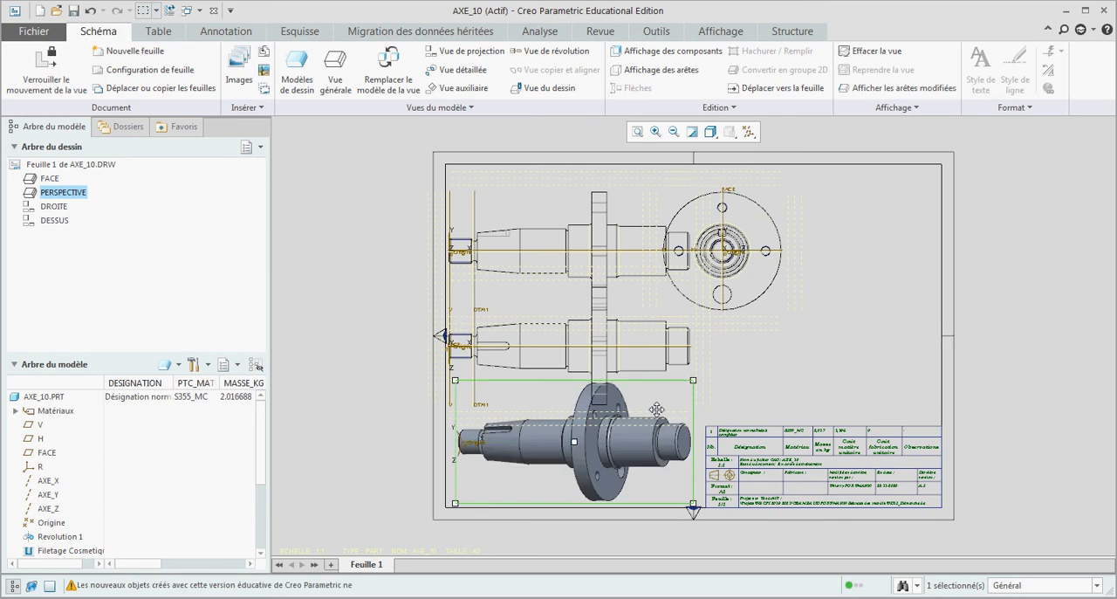
click(750, 275)
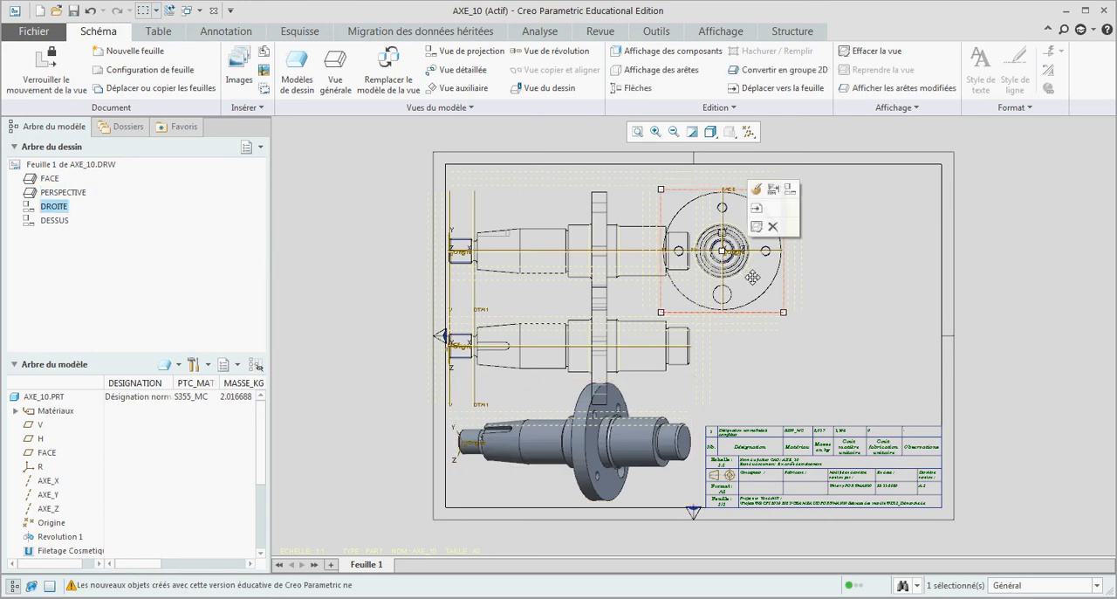
drag(749, 275, 864, 279)
click(841, 377)
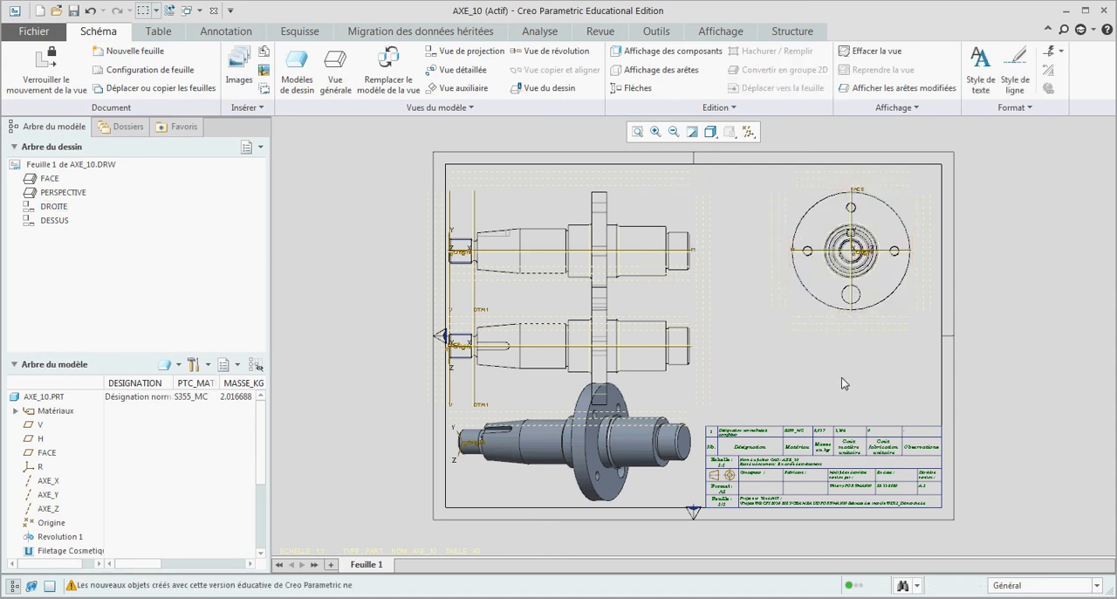
Step: Delete the DESSUS view and move the FACE view slightly right and down on the sheet
click(638, 338)
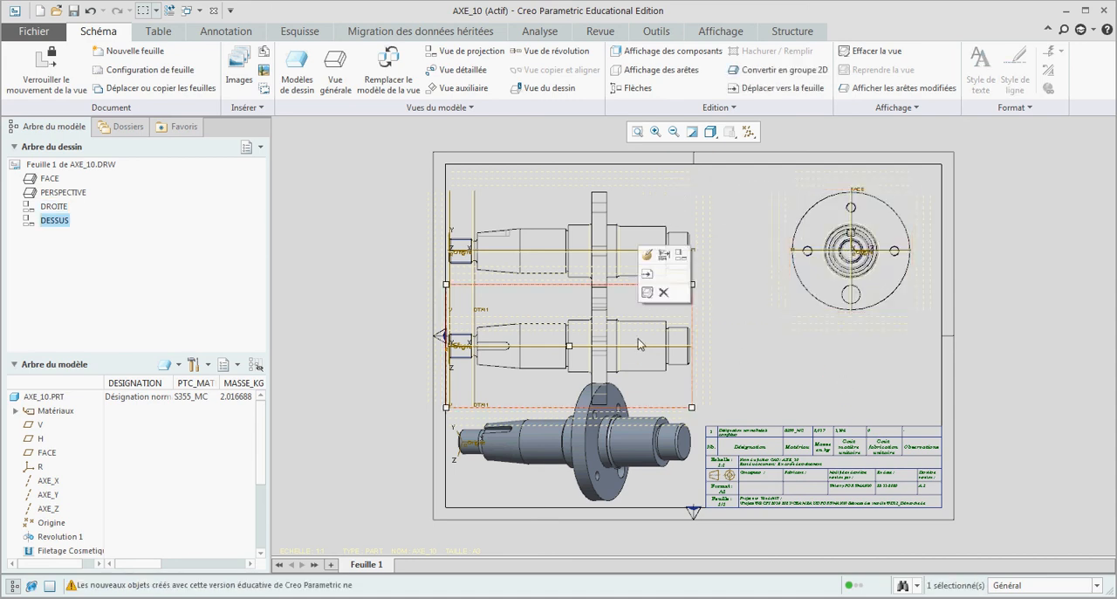
click(664, 292)
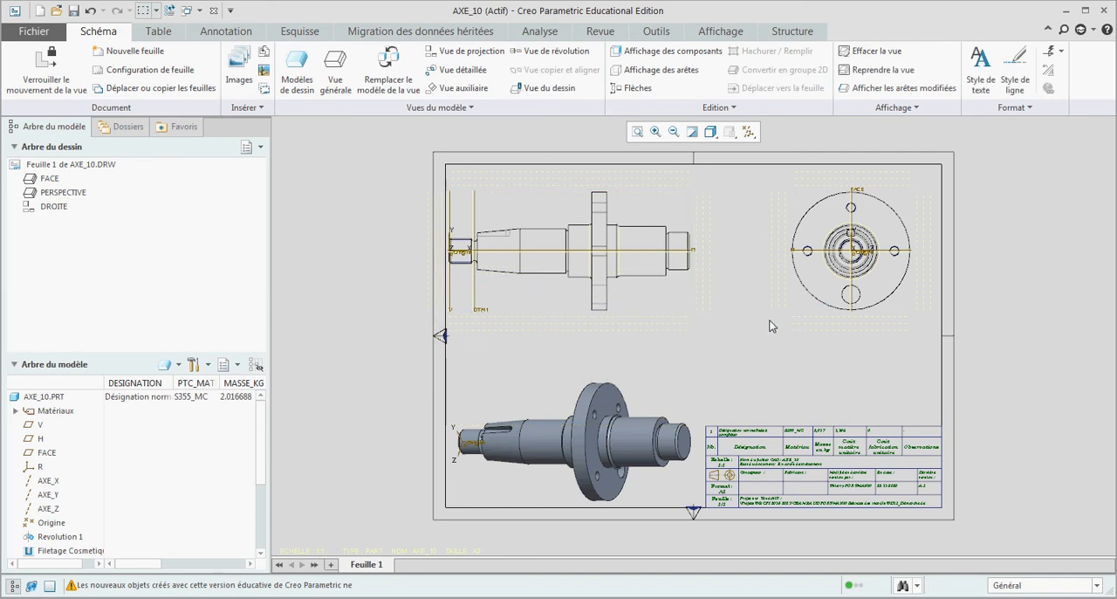
click(635, 249)
drag(639, 235, 696, 260)
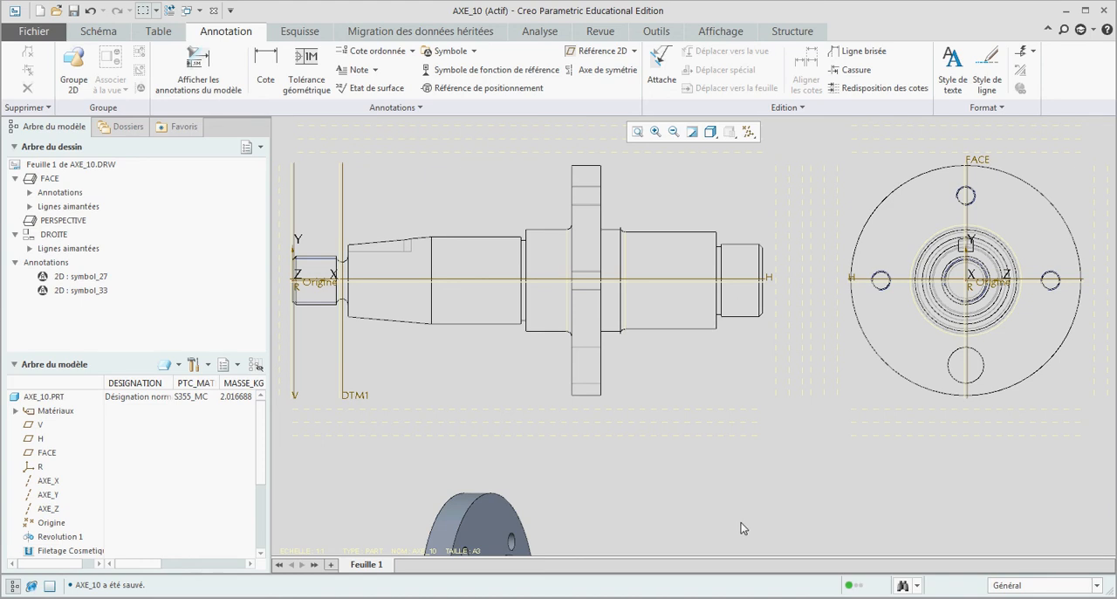
Step: Select the upper flange hole and the keyway extrusion in the FACE view one after the other, and clear the selection
click(585, 199)
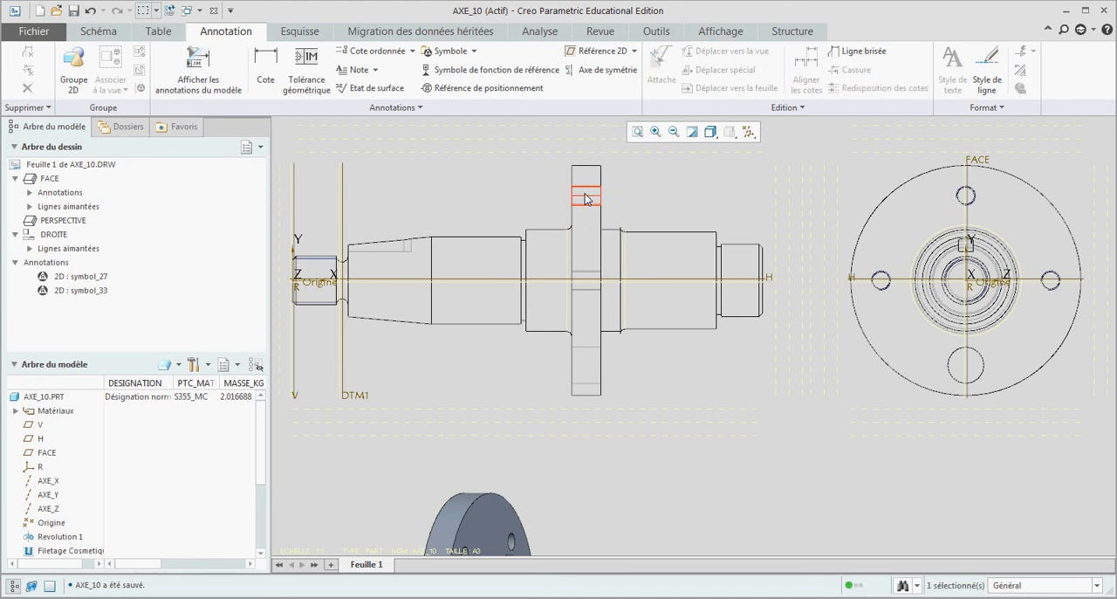
click(391, 250)
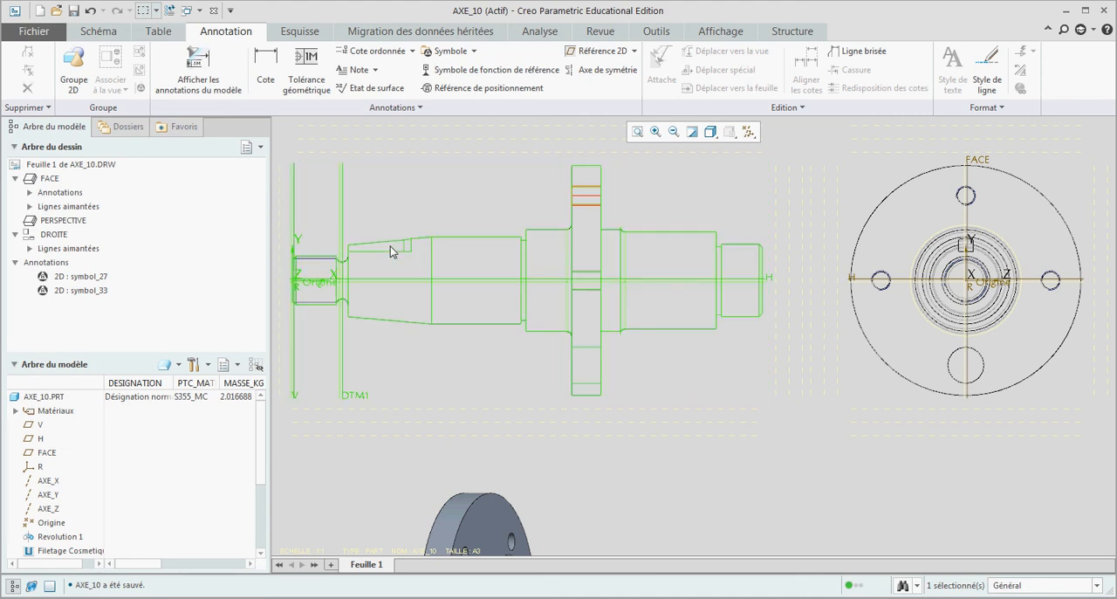
click(391, 250)
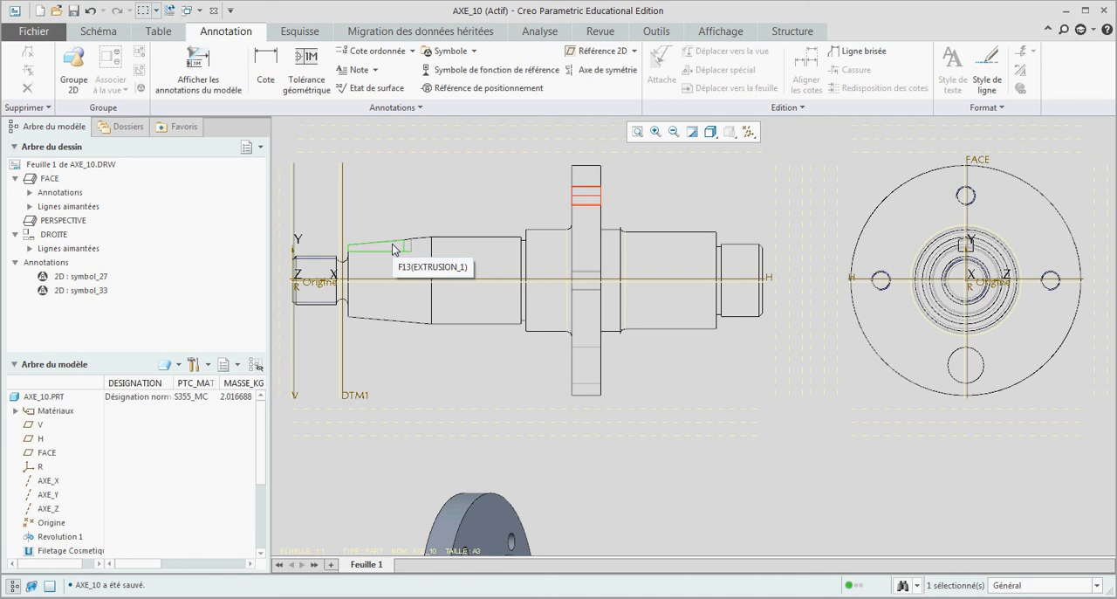
click(391, 244)
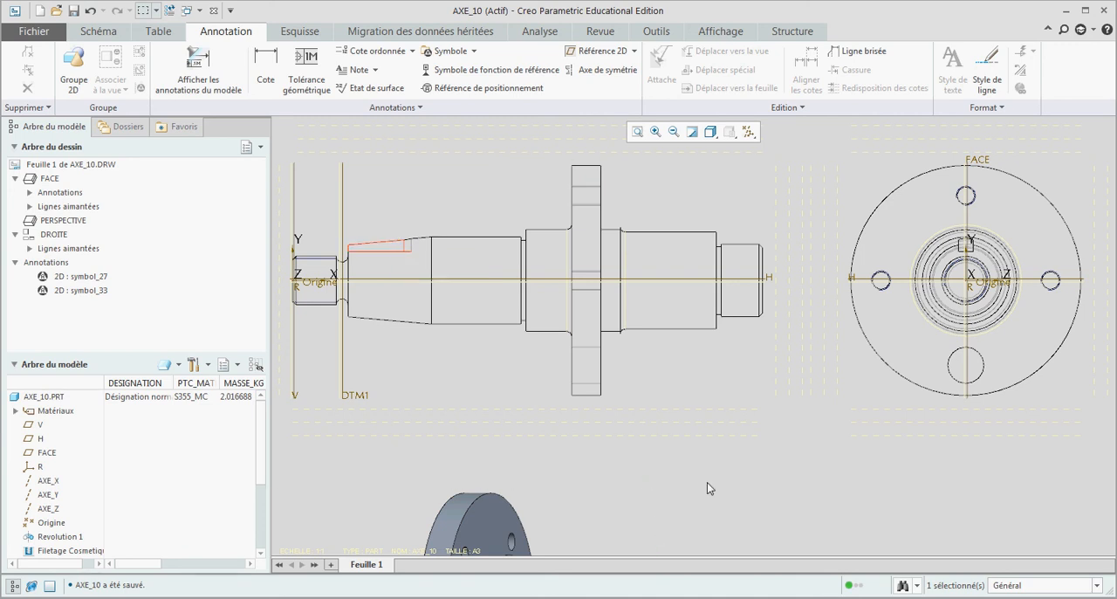
click(738, 486)
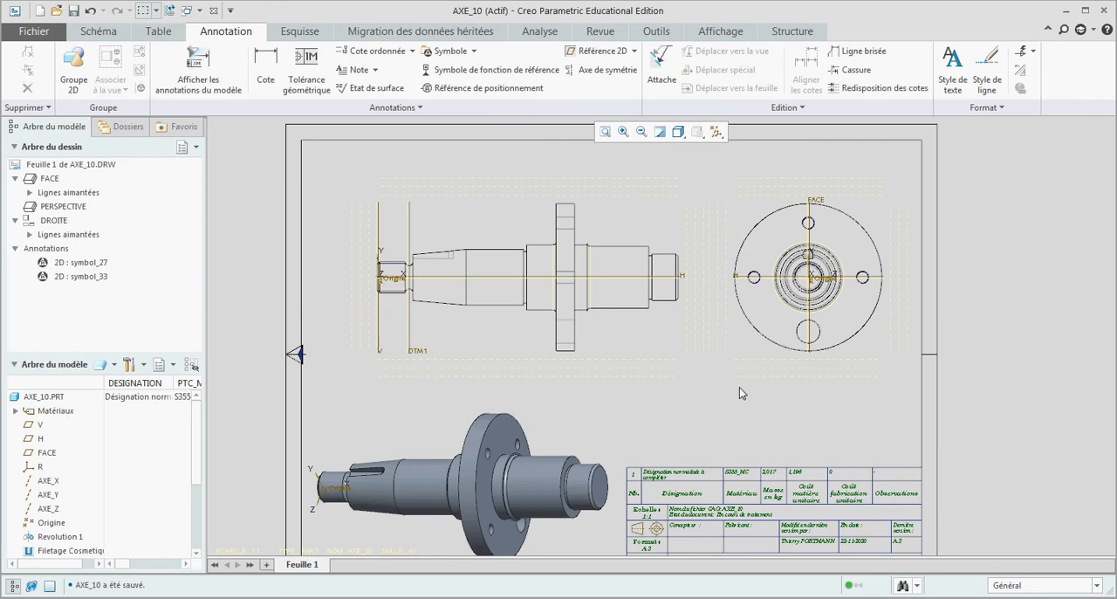
Step: Show the model annotations of Revolution 1 in the FACE view, keeping only the Ø30 dimension at the shaft's right end
click(666, 271)
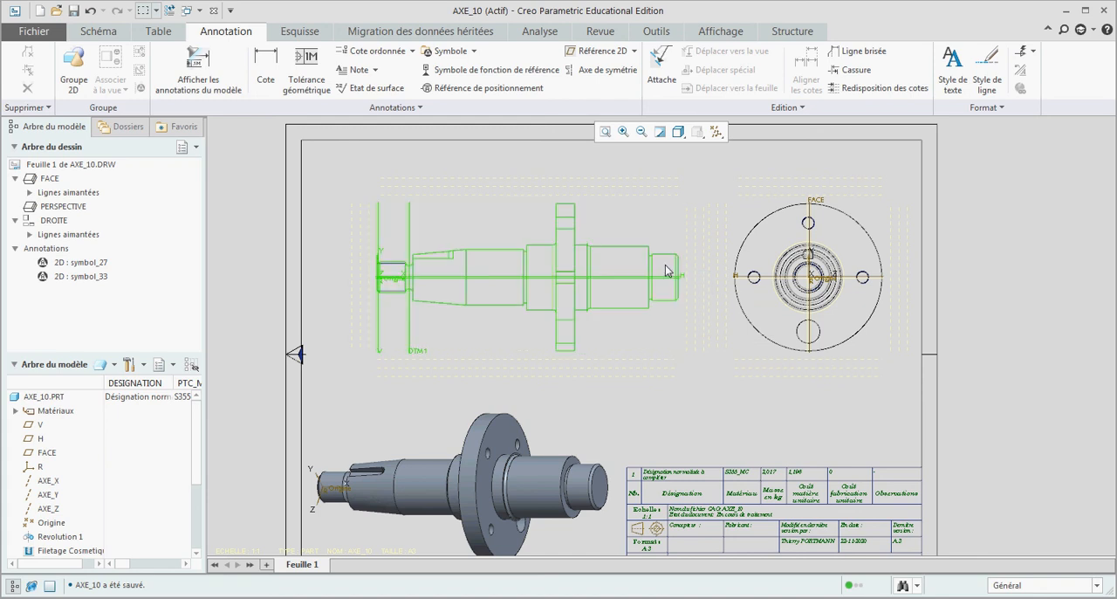
click(666, 270)
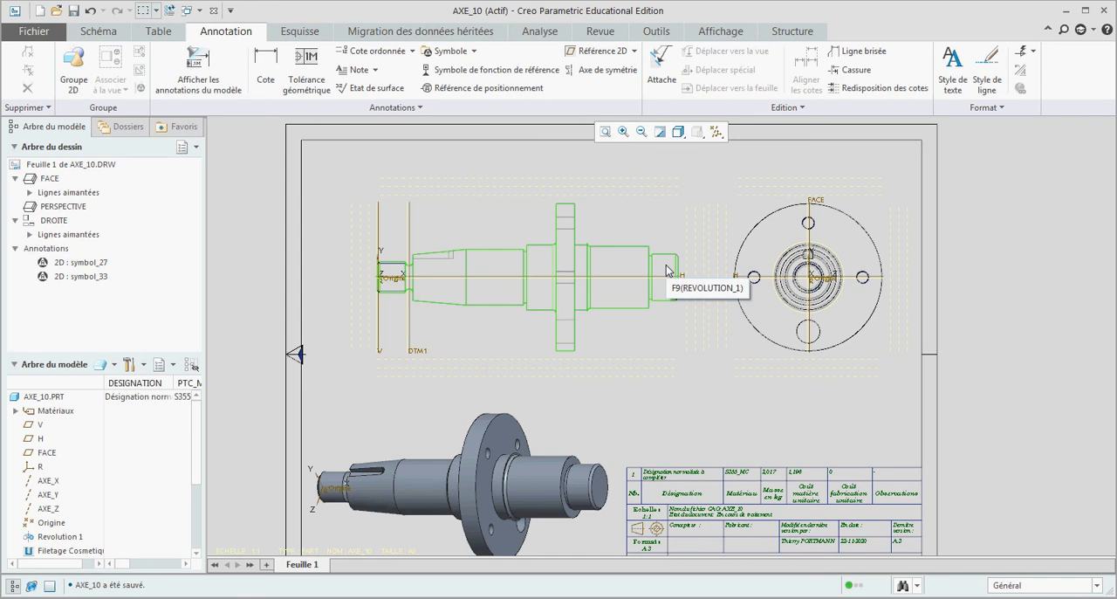
click(666, 271)
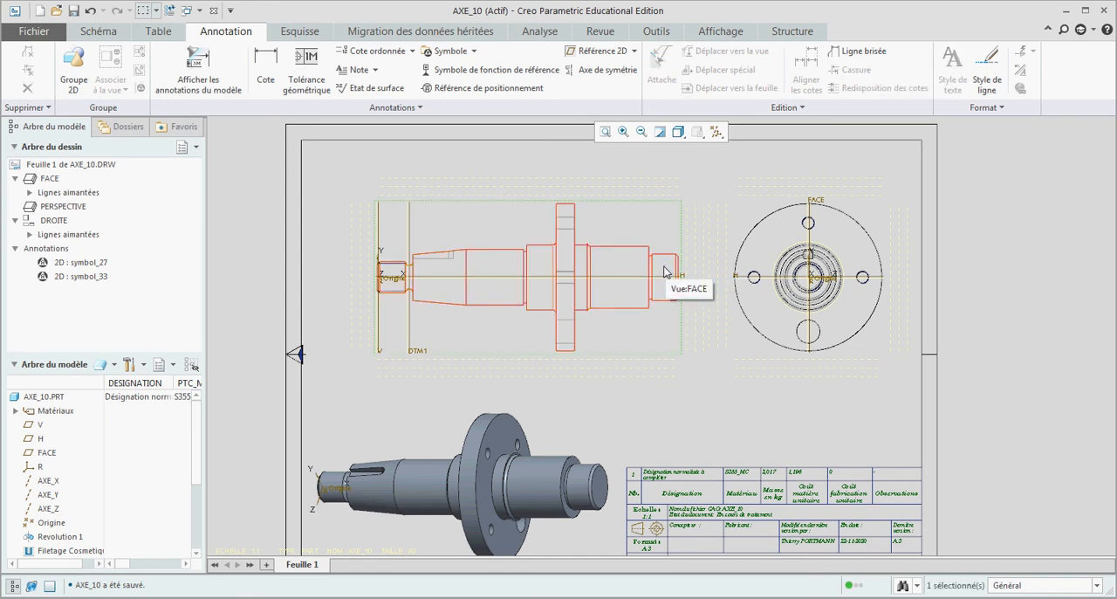
click(217, 68)
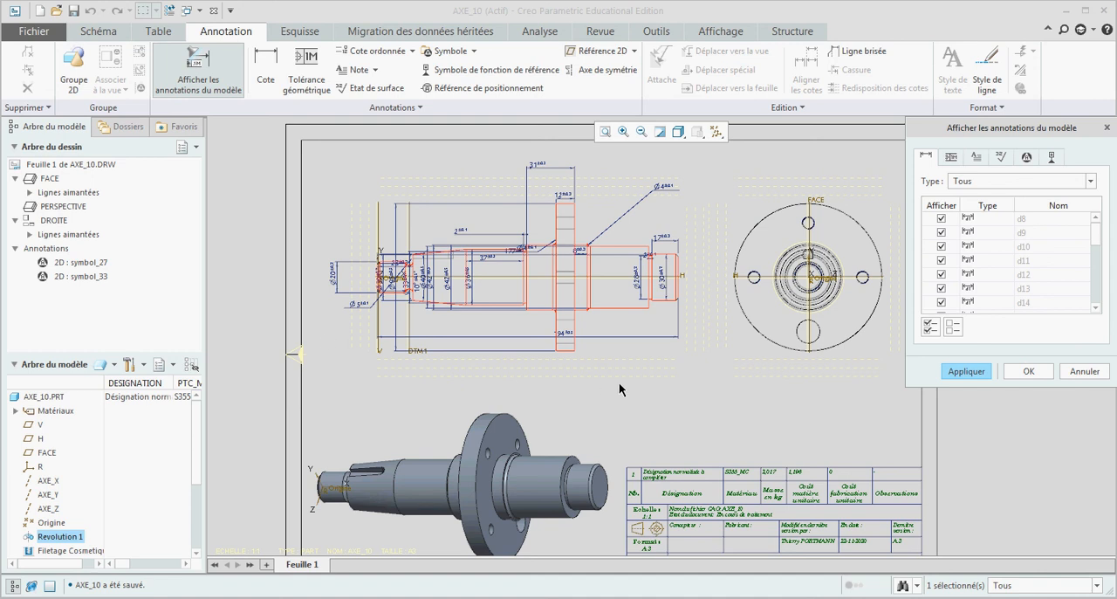
click(953, 326)
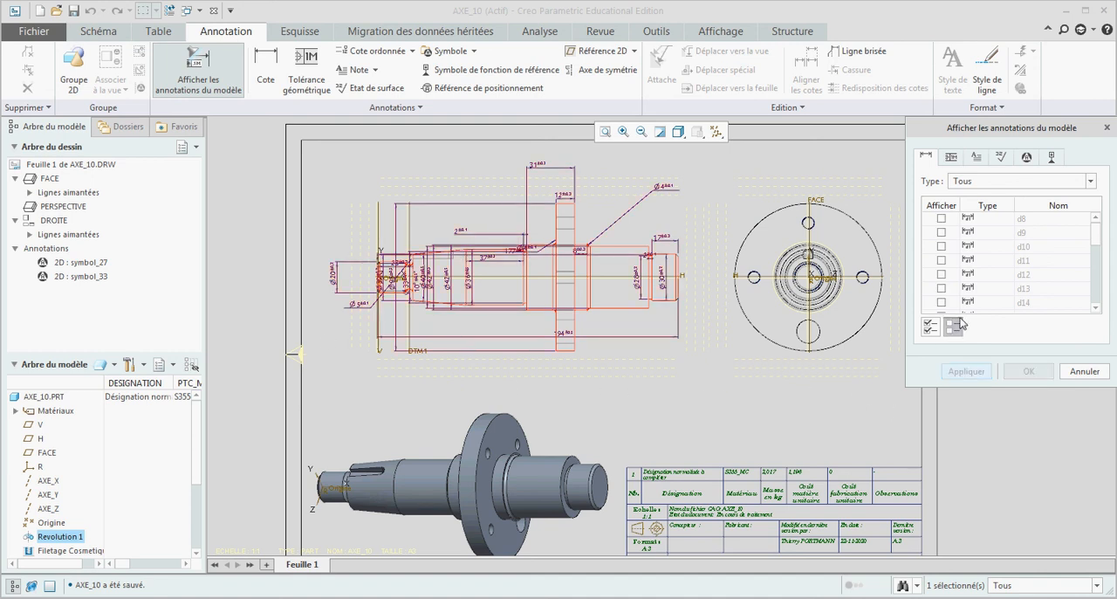
scroll(665, 279, up, 2)
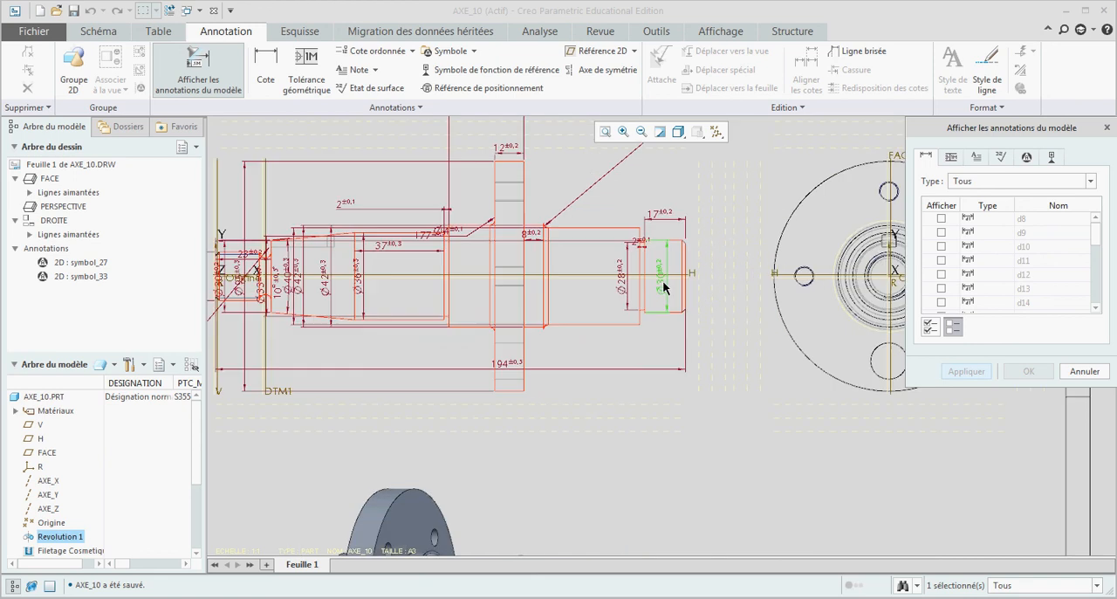
click(664, 286)
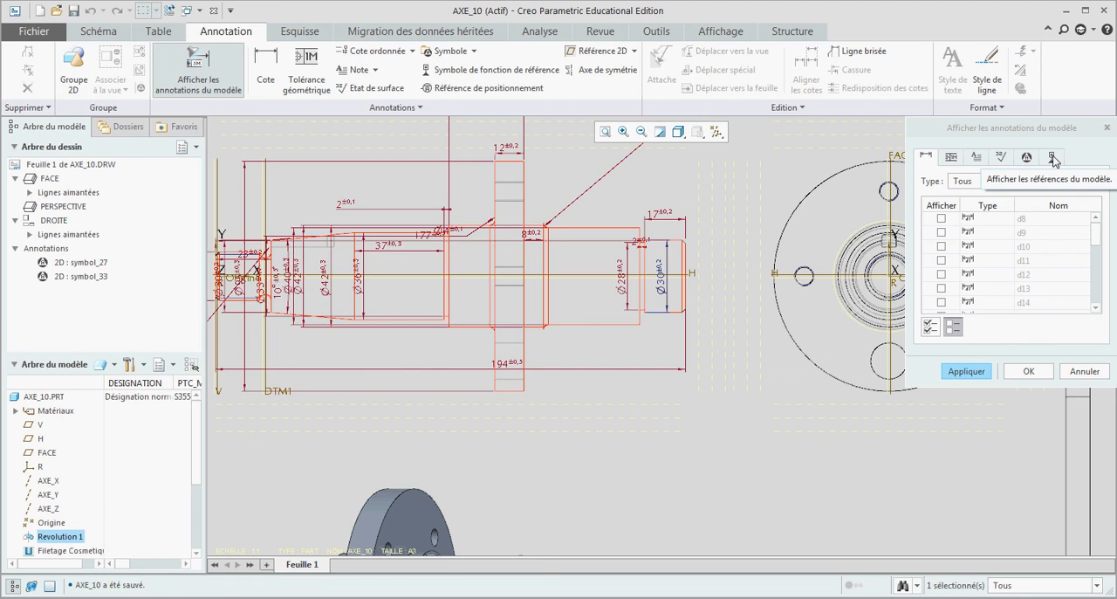
Step: Include the AXE_X axis in the annotations shown for the FACE view, and turn off the display of all datum features
click(1054, 159)
click(941, 219)
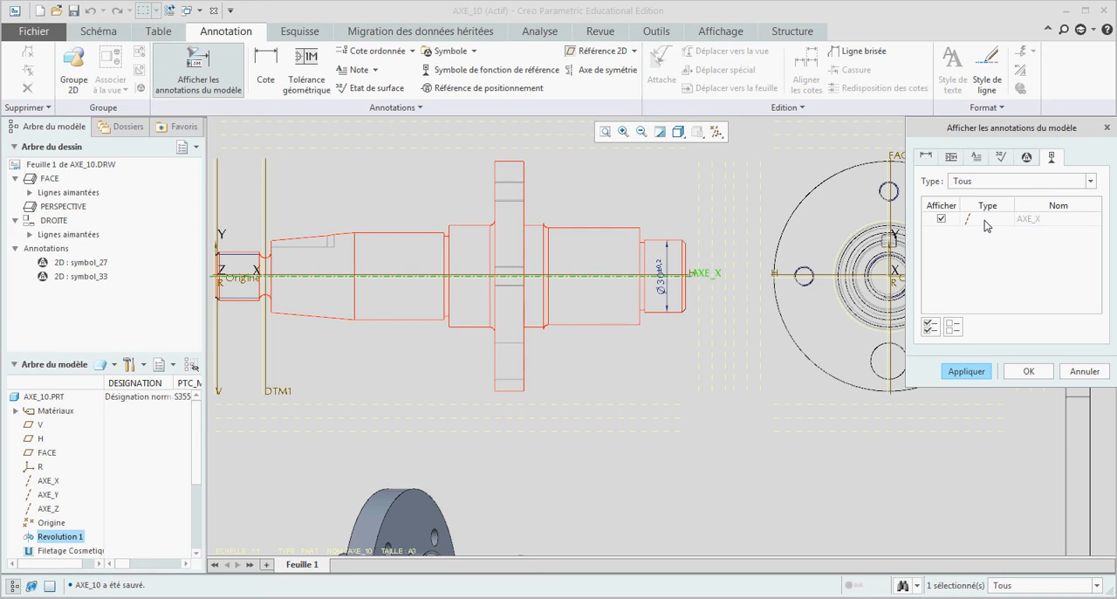
click(1030, 370)
click(711, 366)
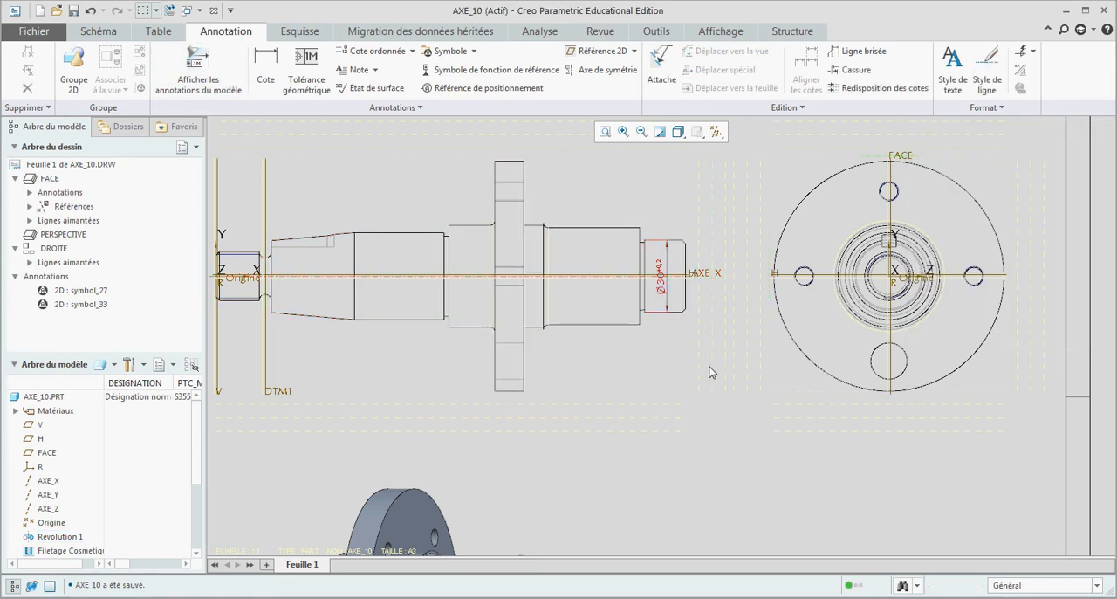
click(748, 131)
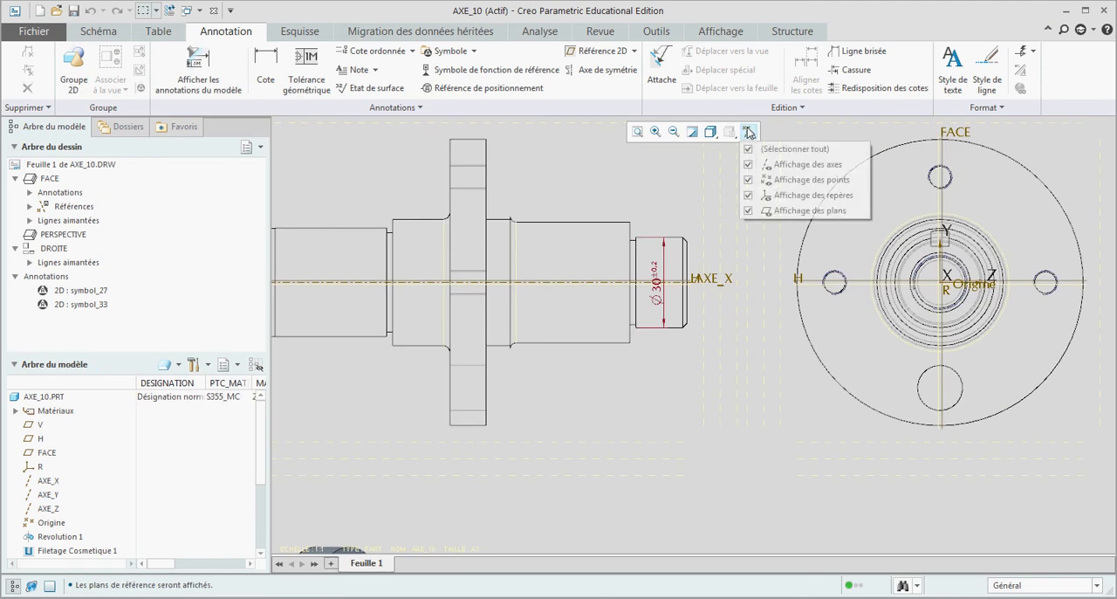
click(748, 150)
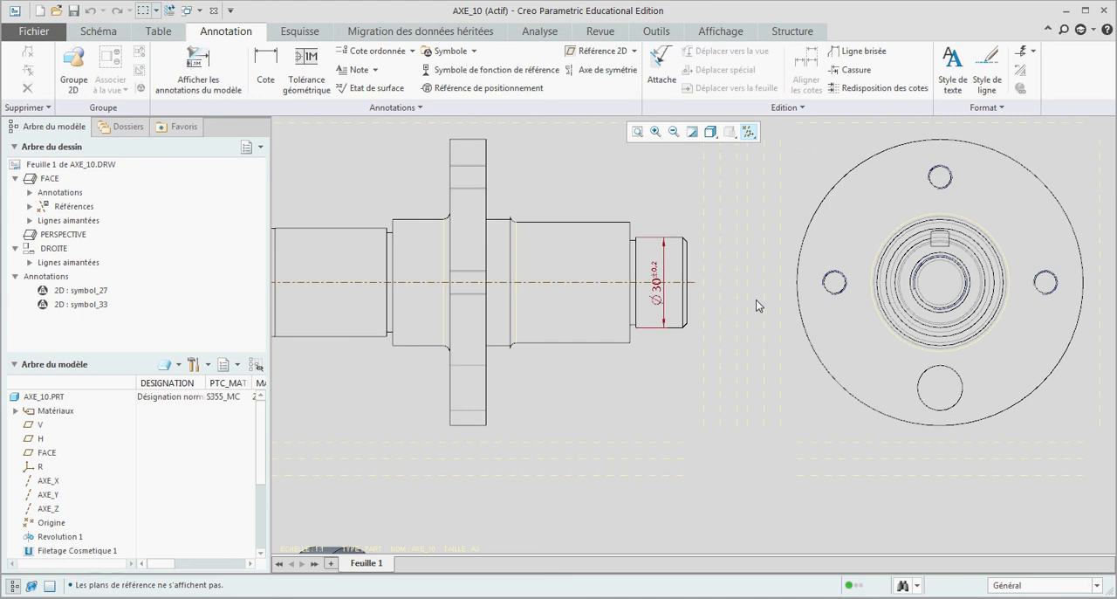
Step: Display the Ø30 dimension as Nominal and assign it the Arbre tolerance table with class k5
scroll(756, 300, up, 3)
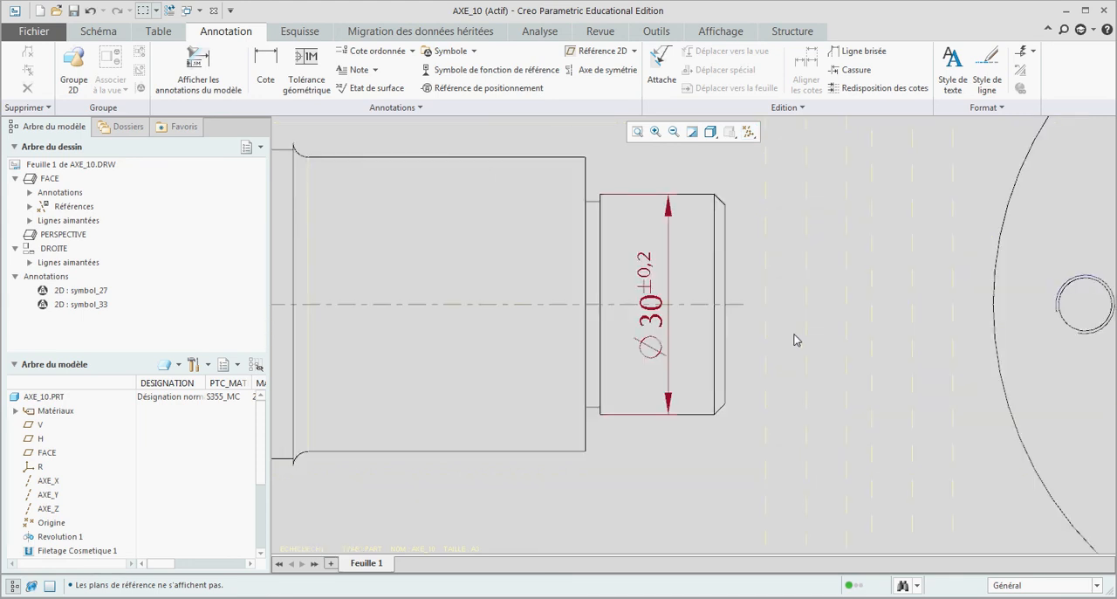
click(651, 319)
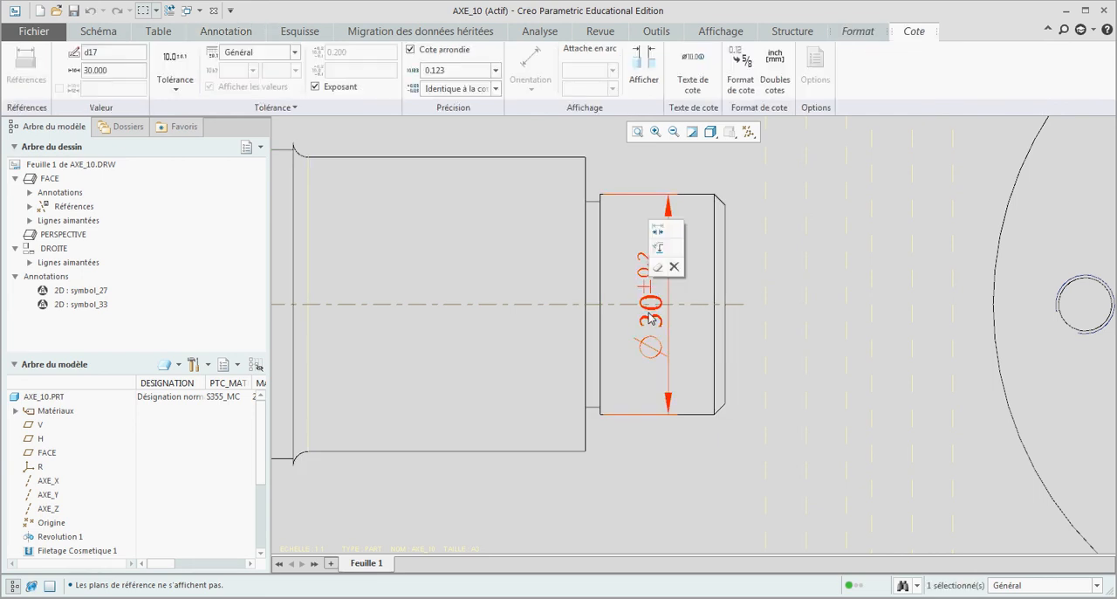
click(176, 90)
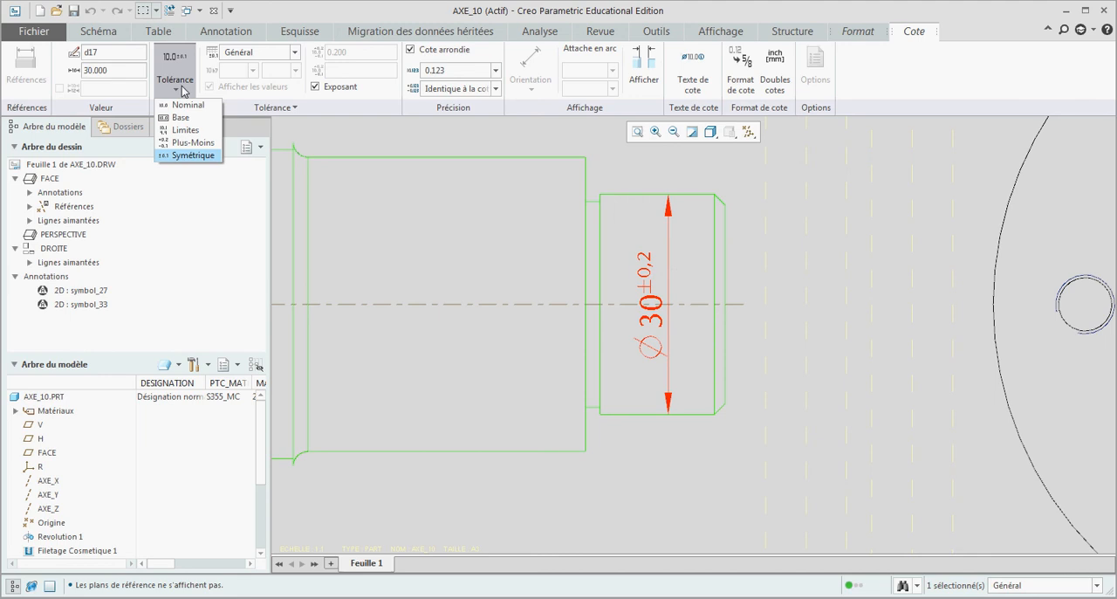
click(184, 106)
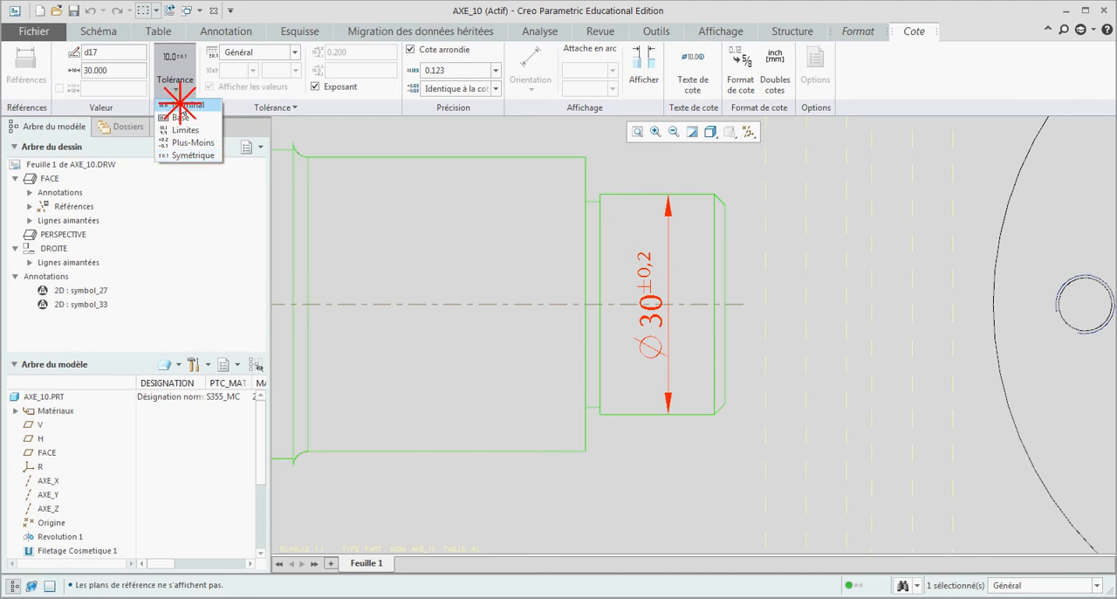
click(258, 54)
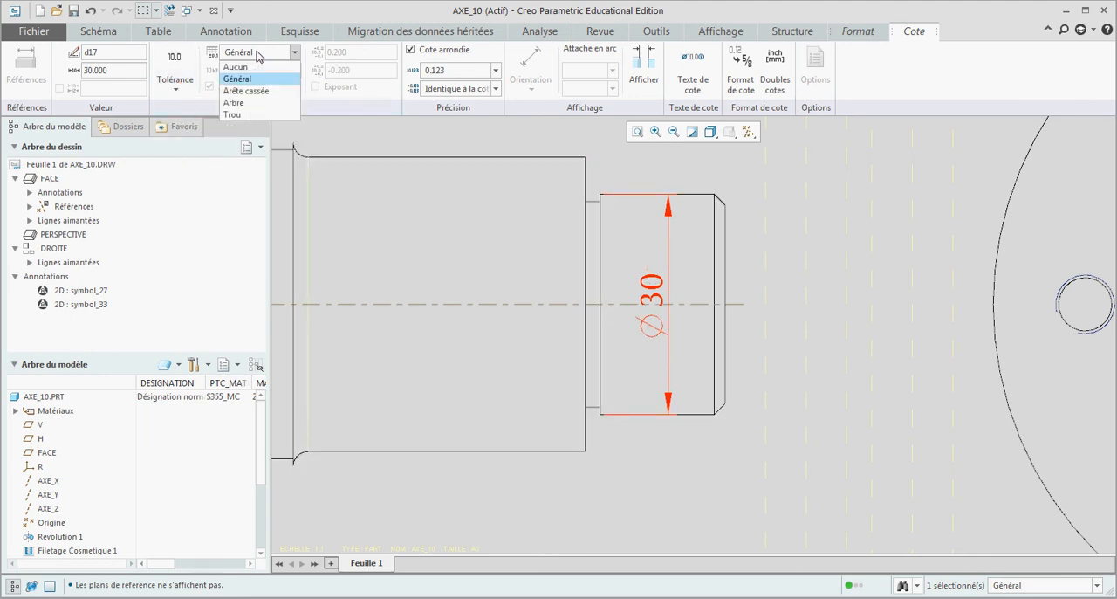
click(251, 104)
click(253, 70)
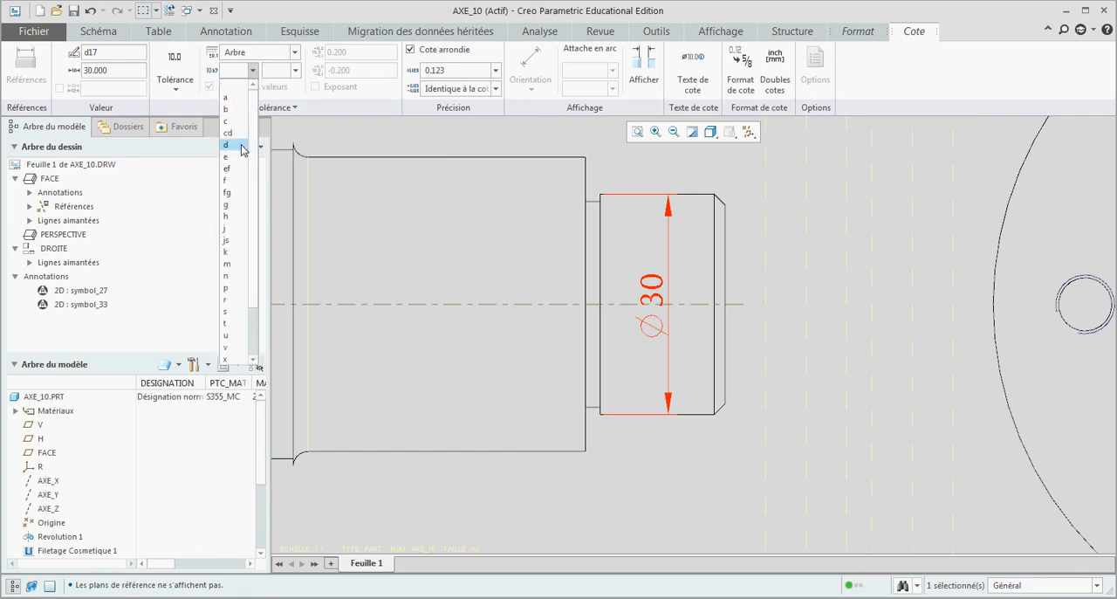
click(234, 252)
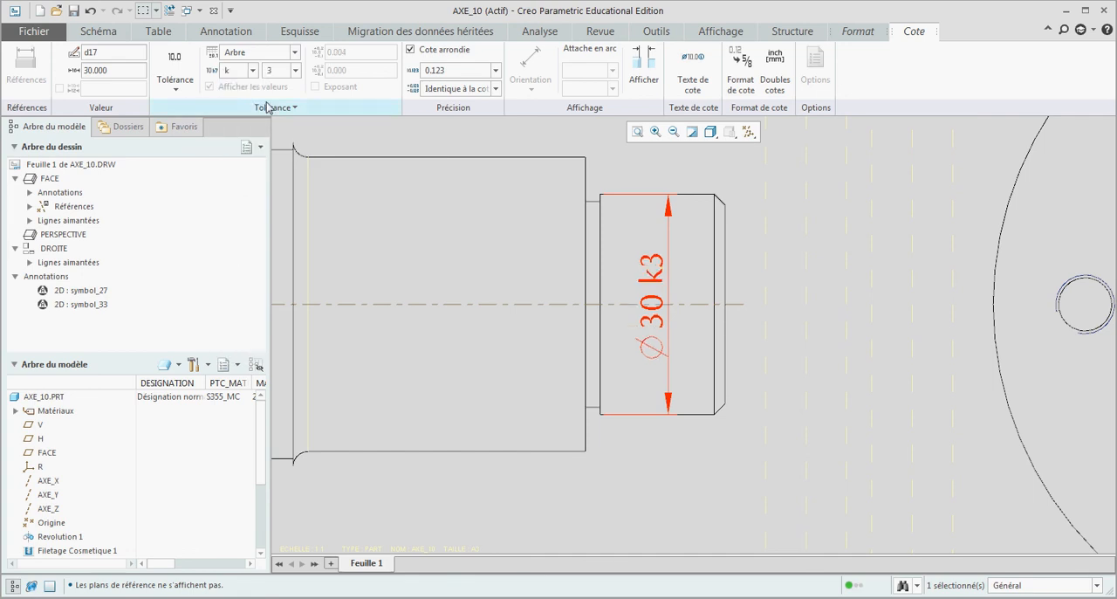
click(296, 71)
click(272, 109)
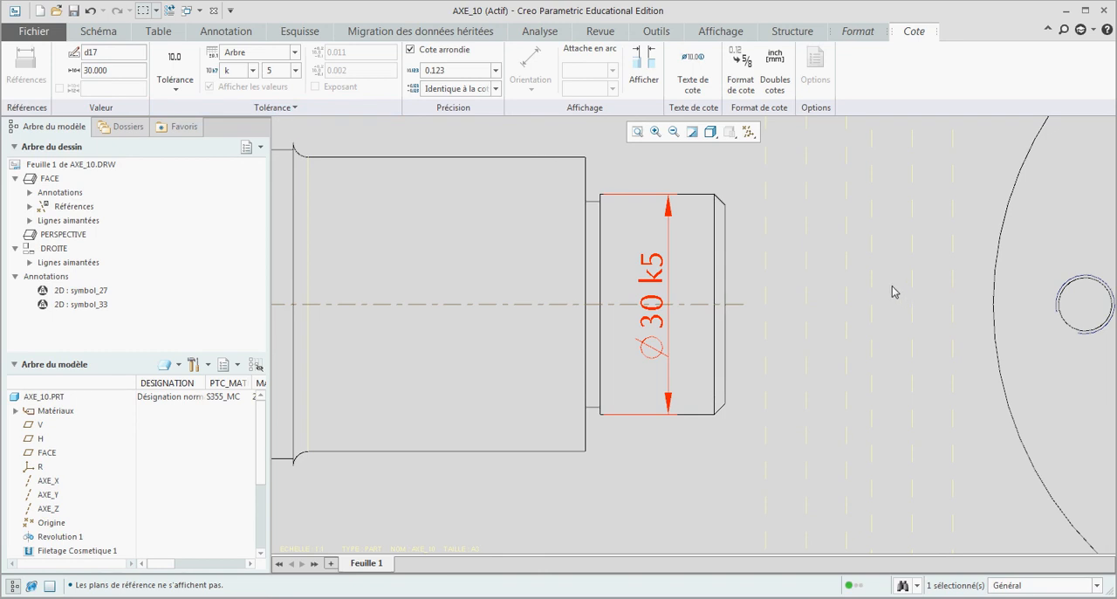
Step: Add the circled E envelope symbol as a suffix to the Ø30 k5 dimension
click(694, 65)
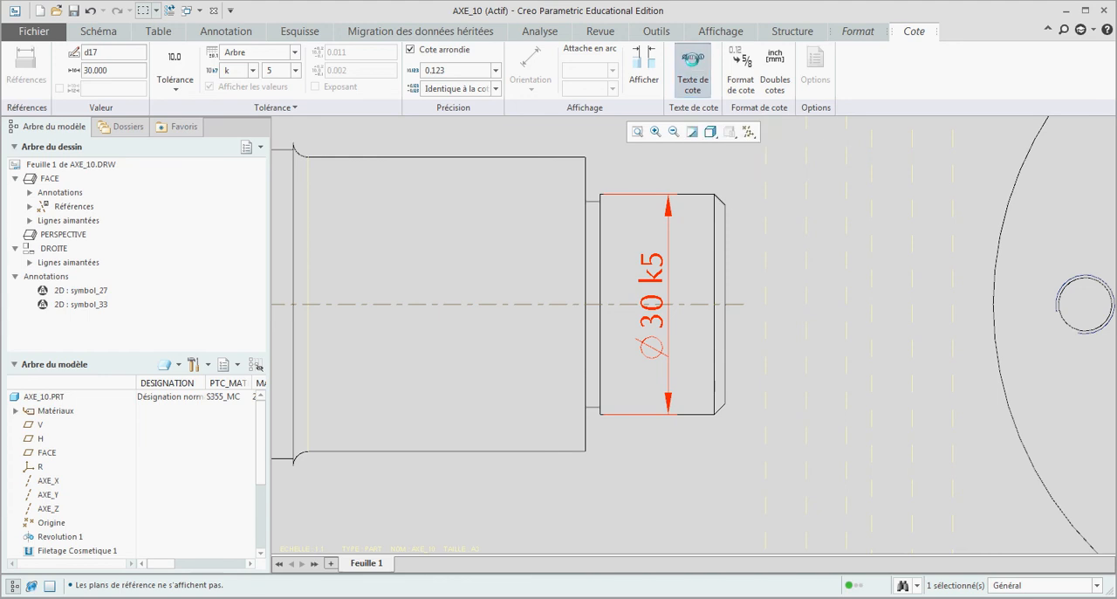
click(807, 136)
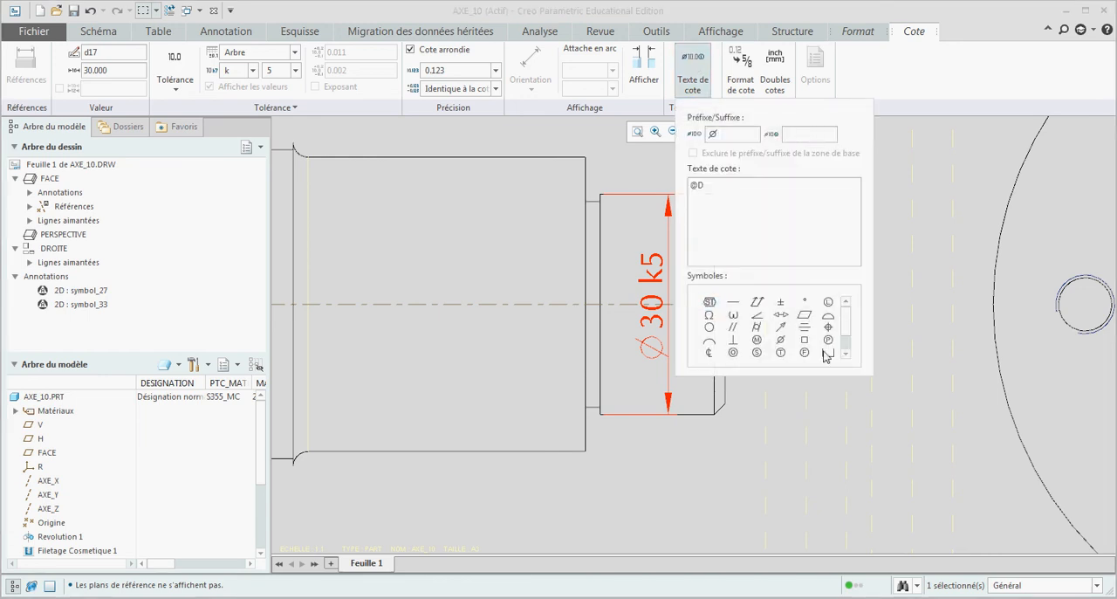
drag(848, 324, 845, 345)
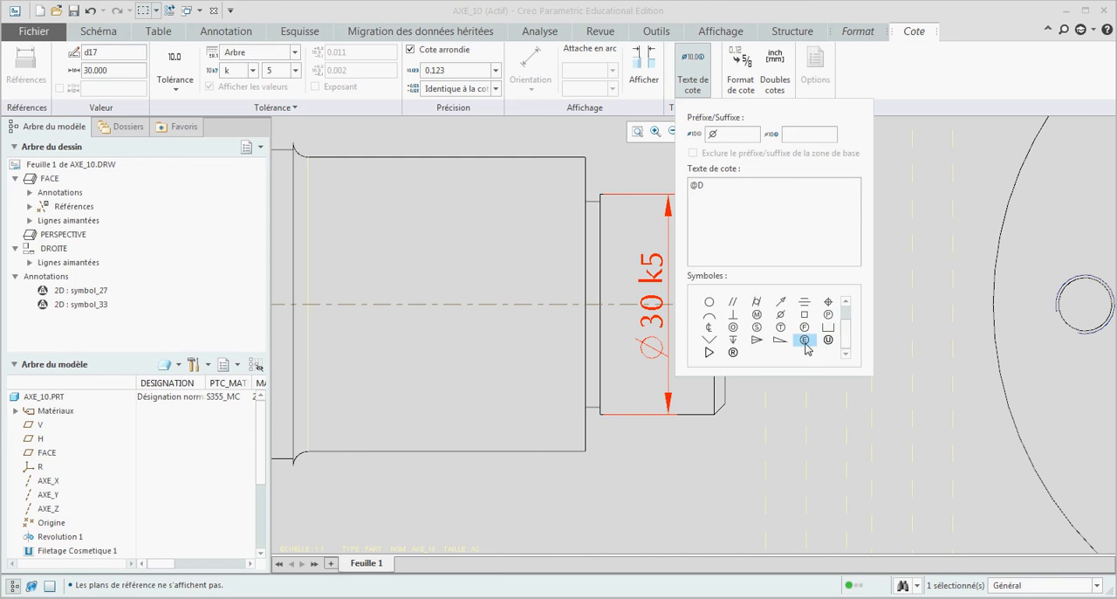
click(804, 339)
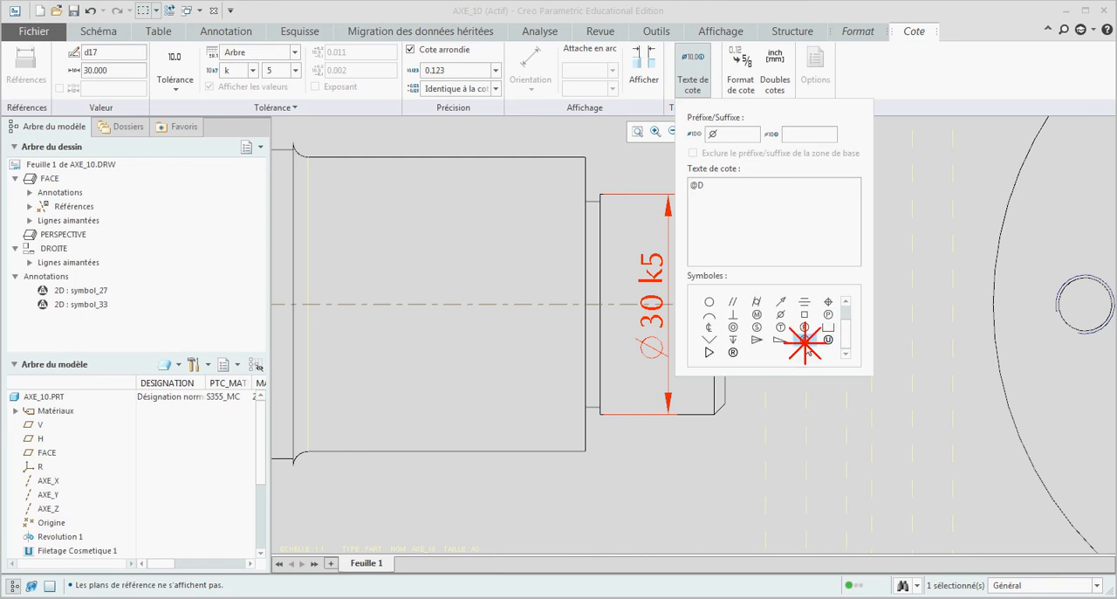
click(799, 463)
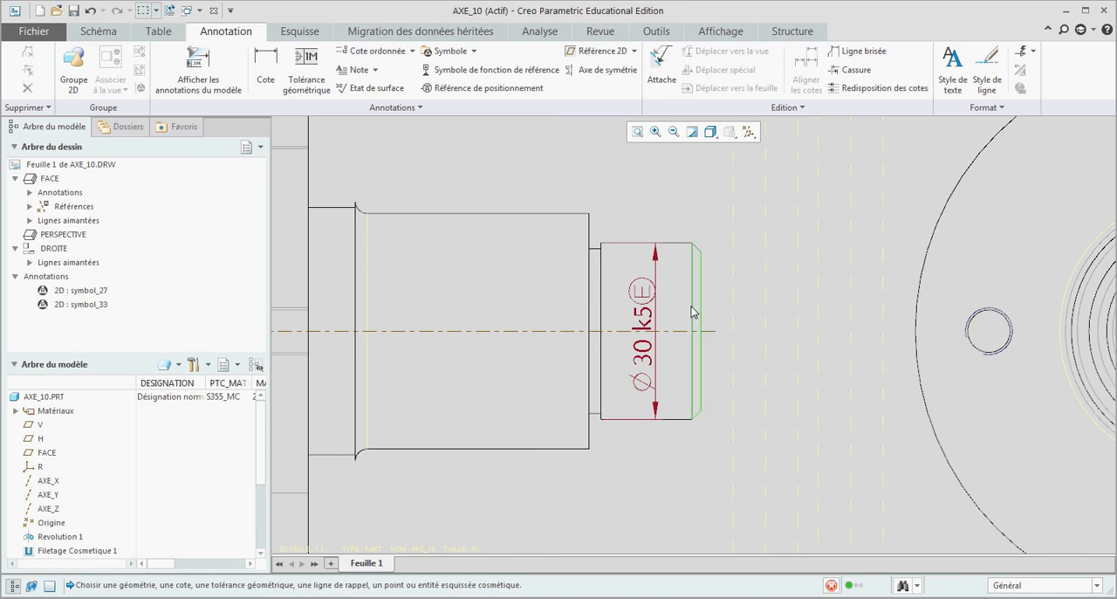
Step: Place datum feature symbol A above the shaft's right end, in line with the Ø30 k5 dimension
click(656, 288)
click(655, 290)
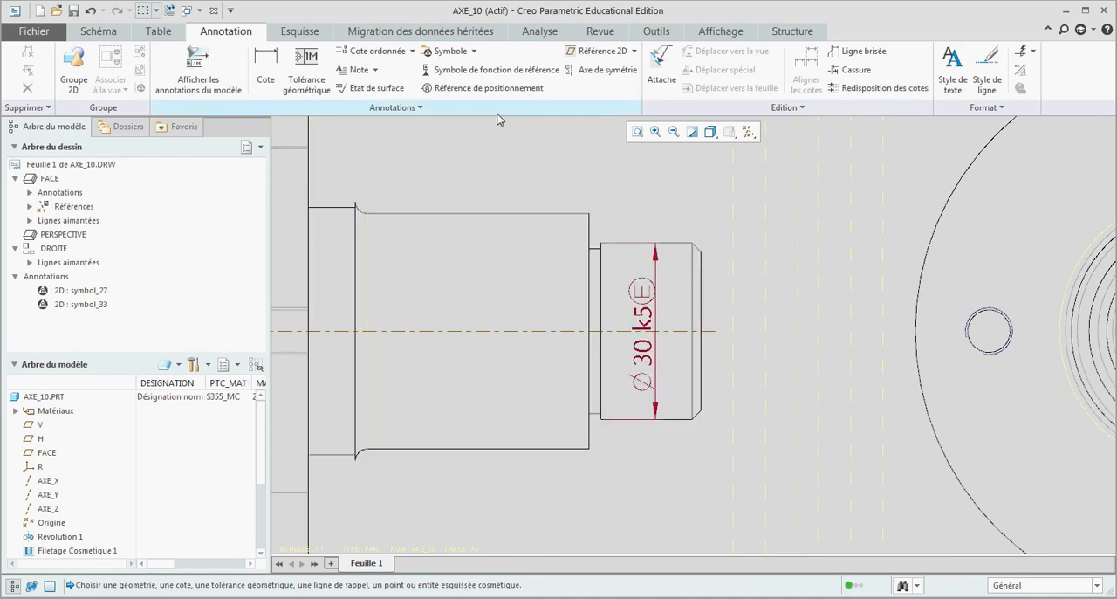
click(460, 70)
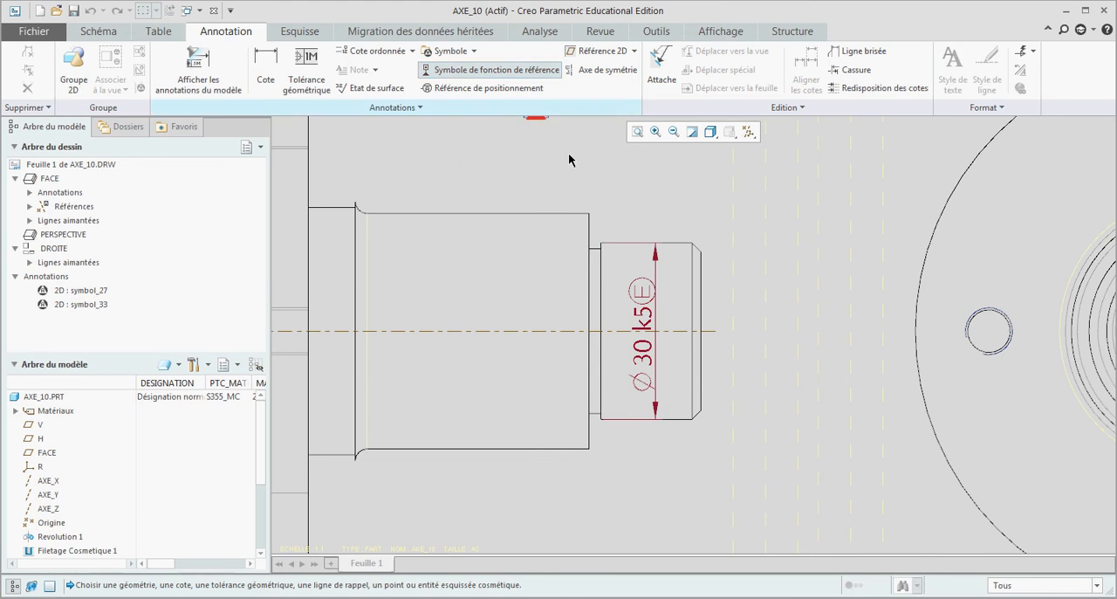
click(639, 244)
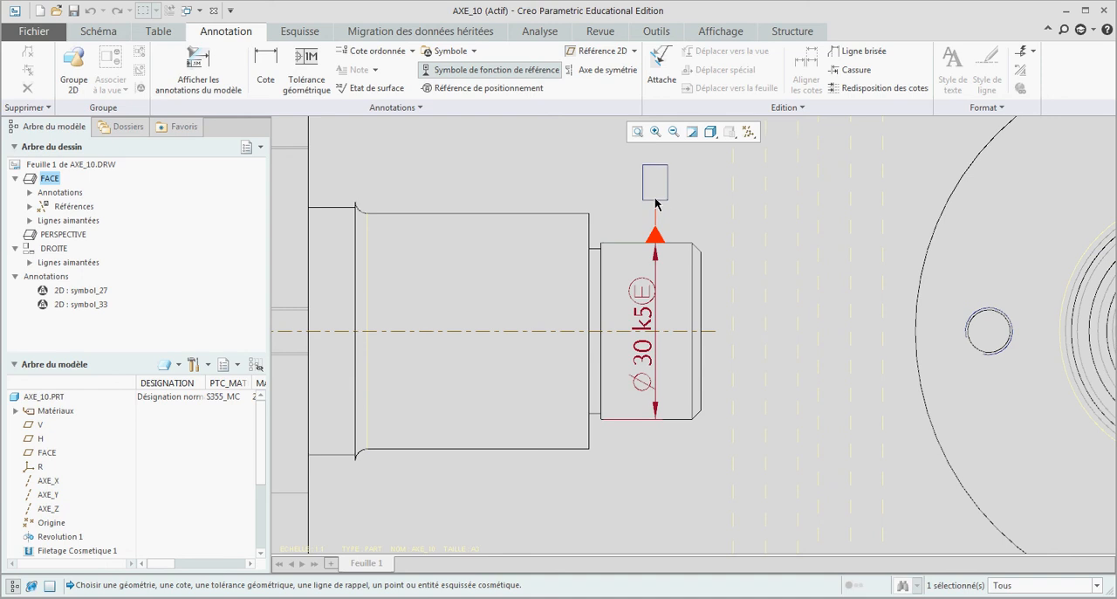
click(657, 203)
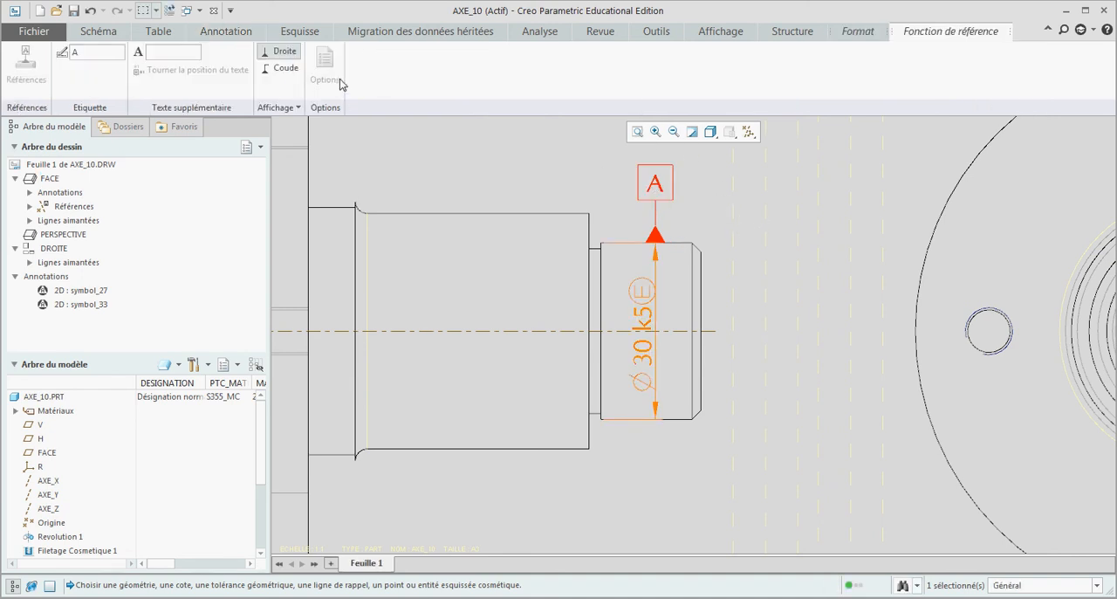
Step: Try the elbow (Coude) display on datum symbol A and return it to straight (Droite)
click(287, 68)
click(288, 54)
click(286, 66)
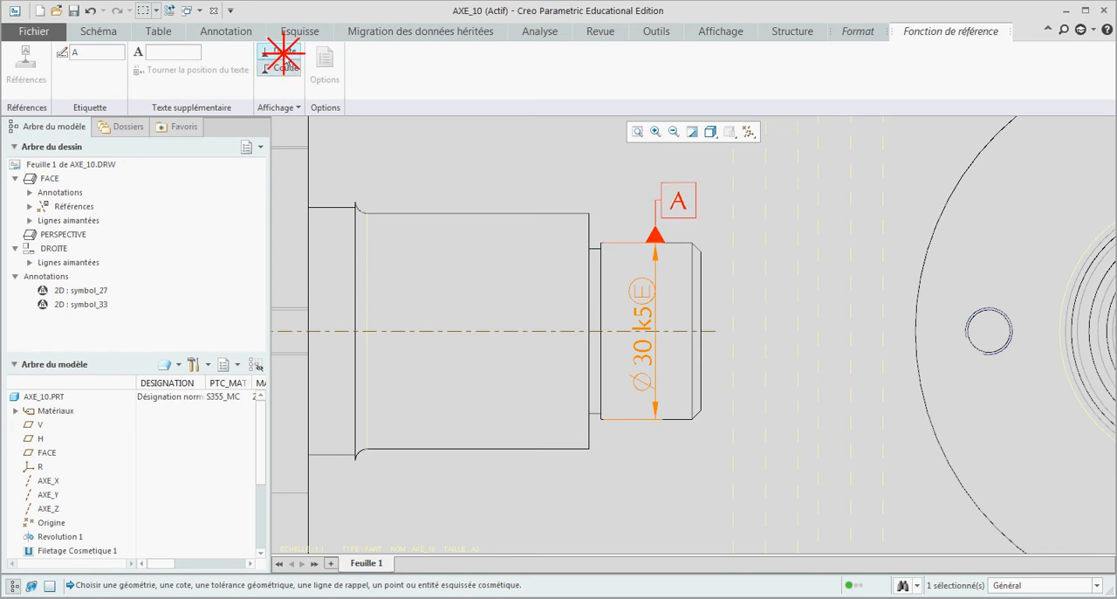
click(283, 54)
click(757, 175)
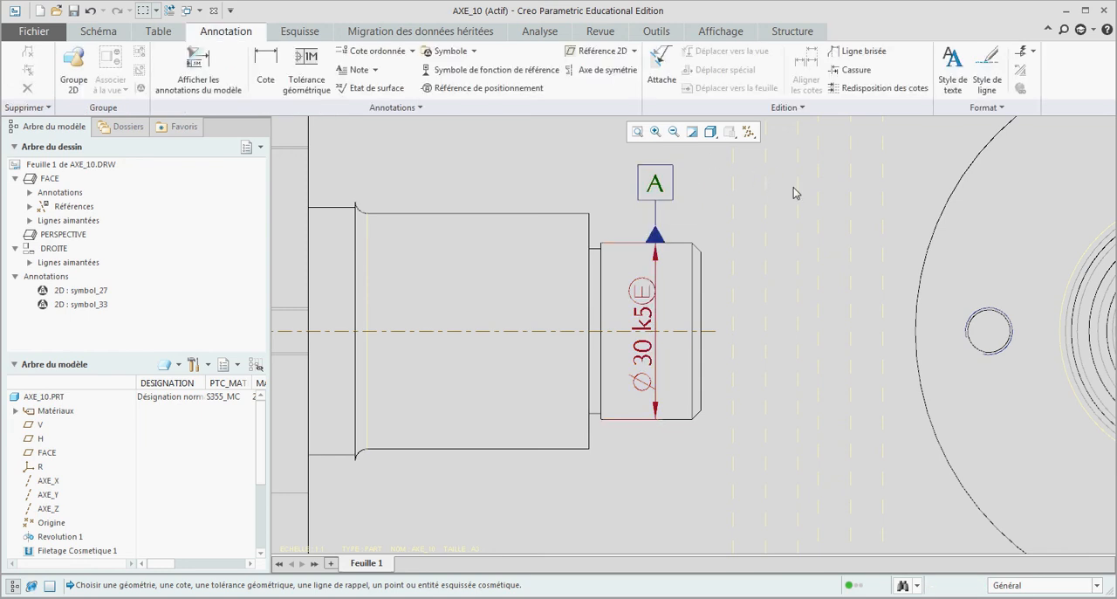
Step: Attach datum feature symbol C to the shoulder face beside the Ø35 k5 section, using the elbow (Coude) display
scroll(934, 365, up, 4)
scroll(486, 405, down, 2)
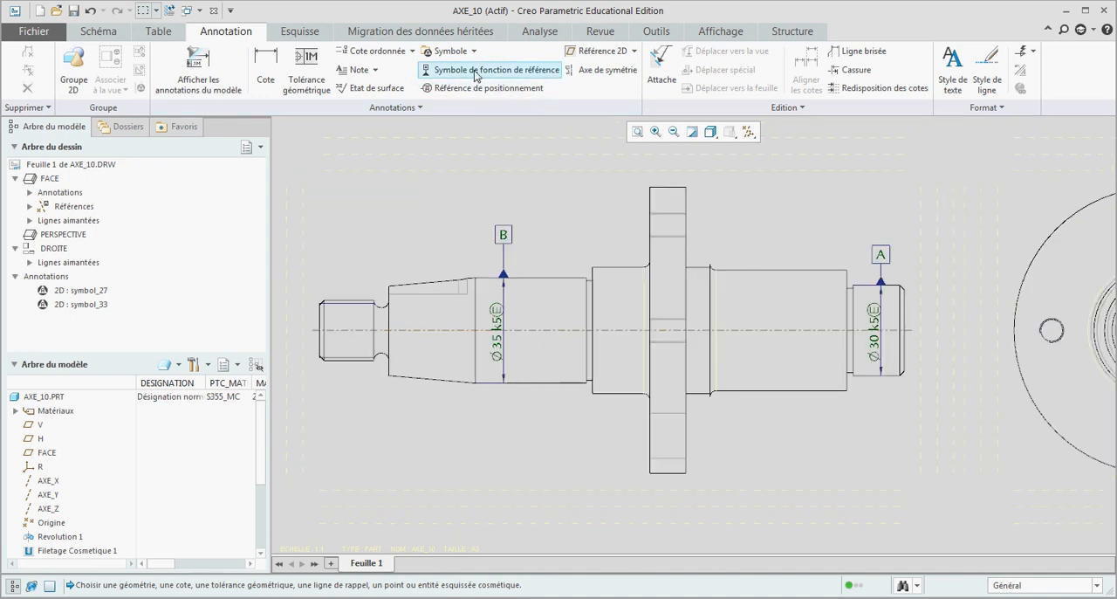
click(476, 70)
scroll(590, 270, up, 3)
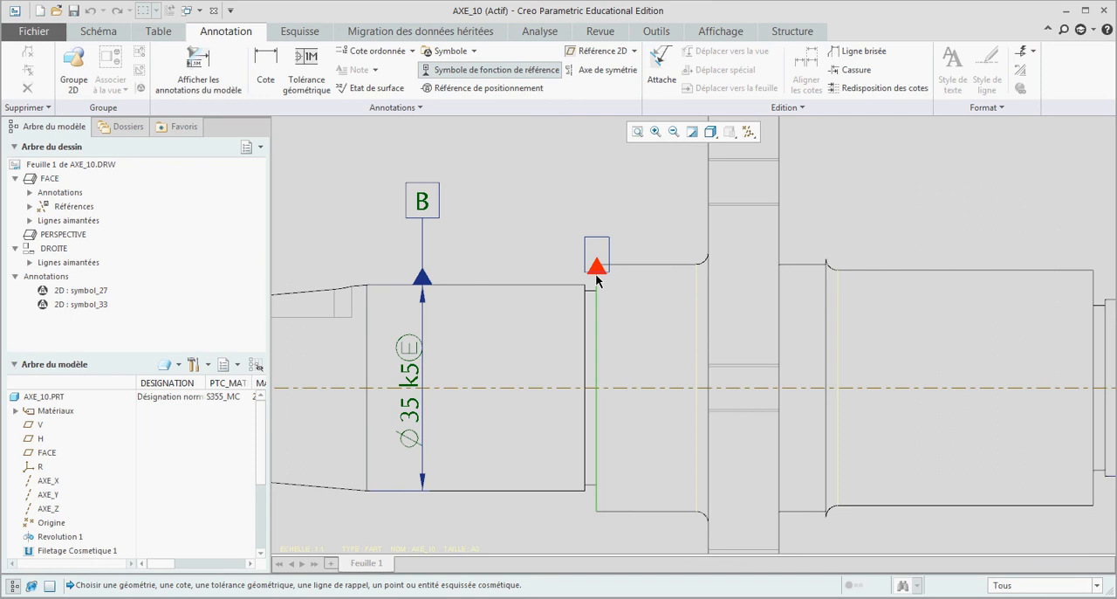
scroll(597, 277, up, 2)
click(596, 279)
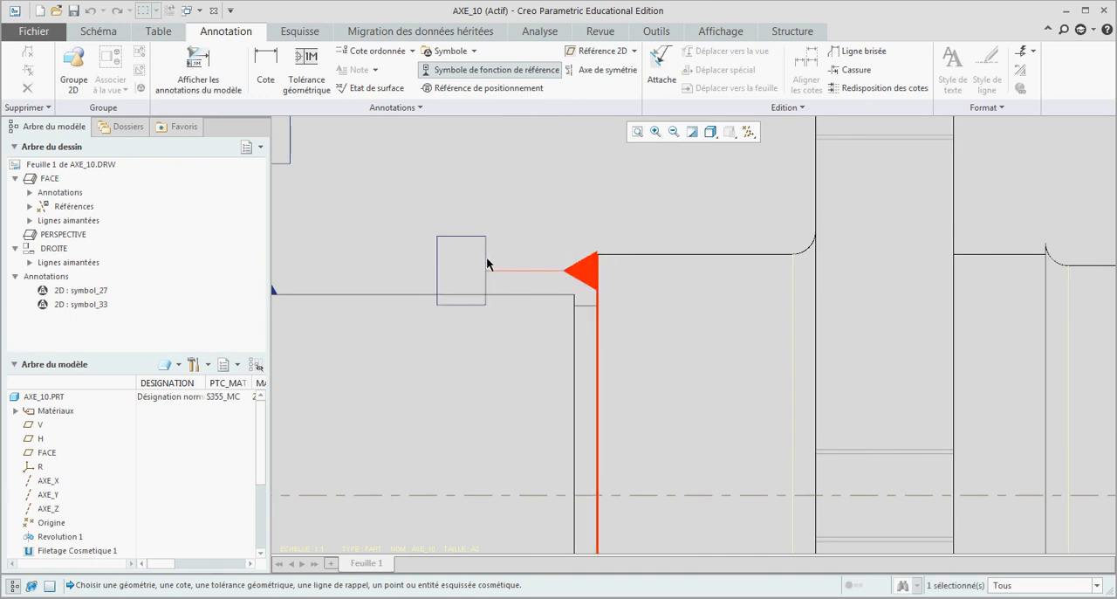
click(487, 262)
click(282, 67)
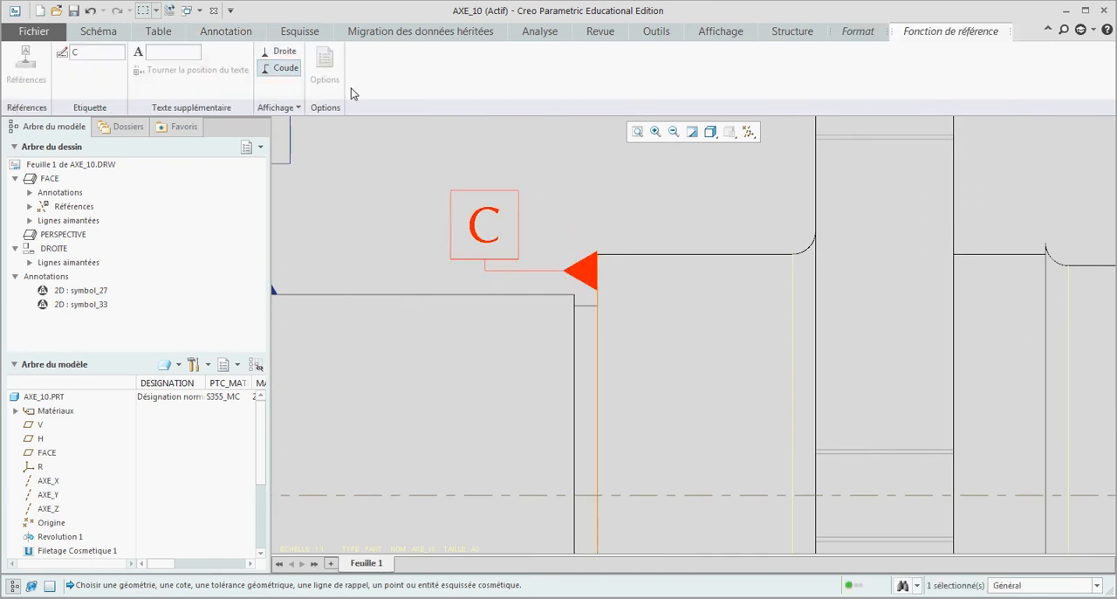
click(551, 193)
Step: Save the AXE_10 drawing with its datum symbols
scroll(537, 197, down, 2)
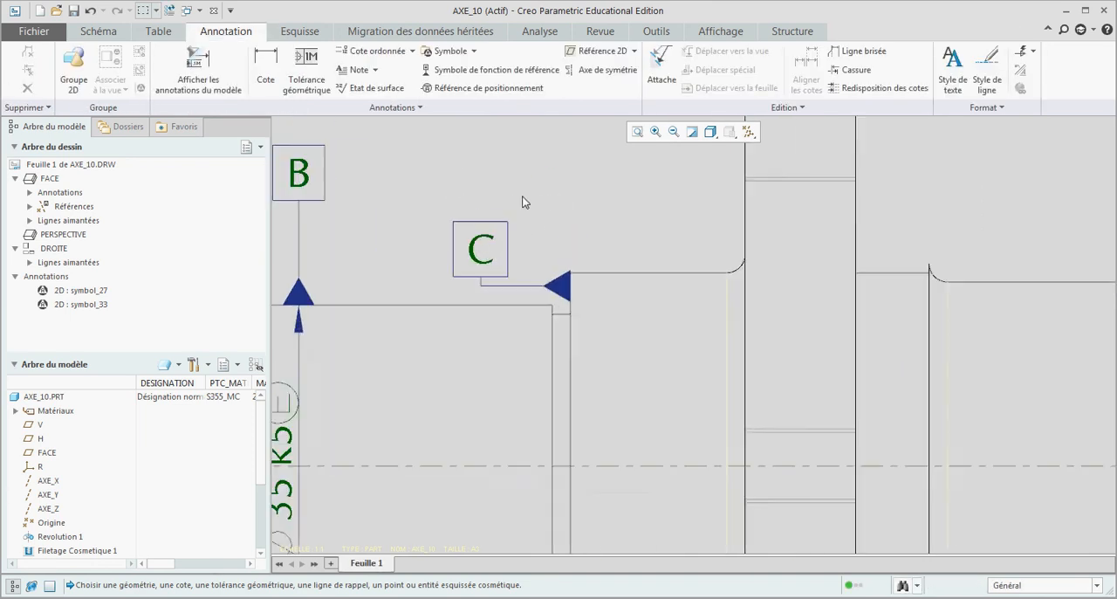
scroll(515, 222, down, 4)
scroll(532, 201, up, 2)
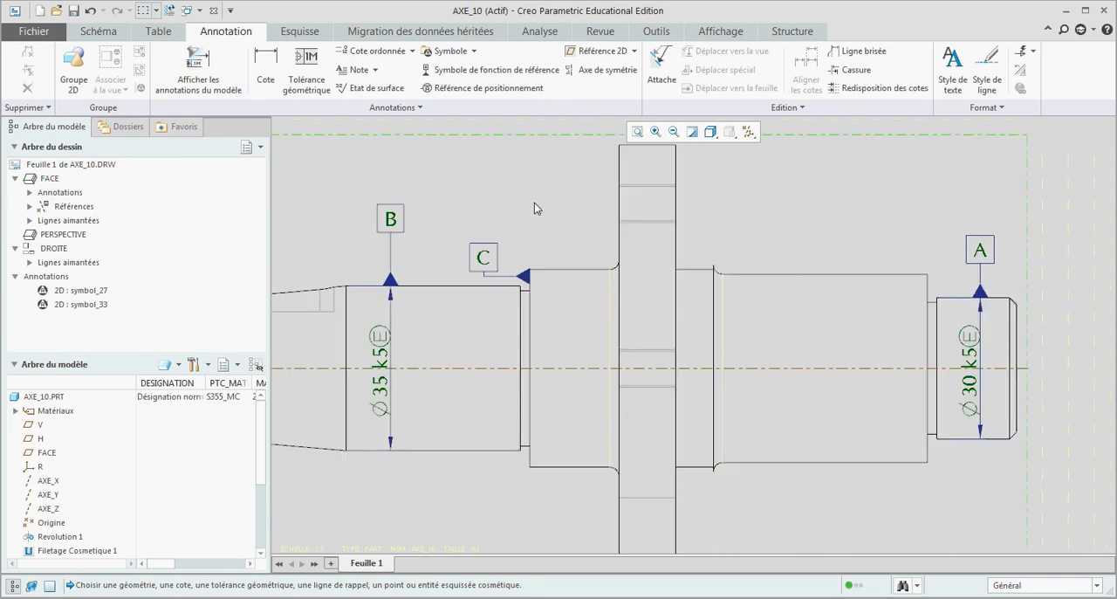
key(ctrl+s)
scroll(594, 253, down, 2)
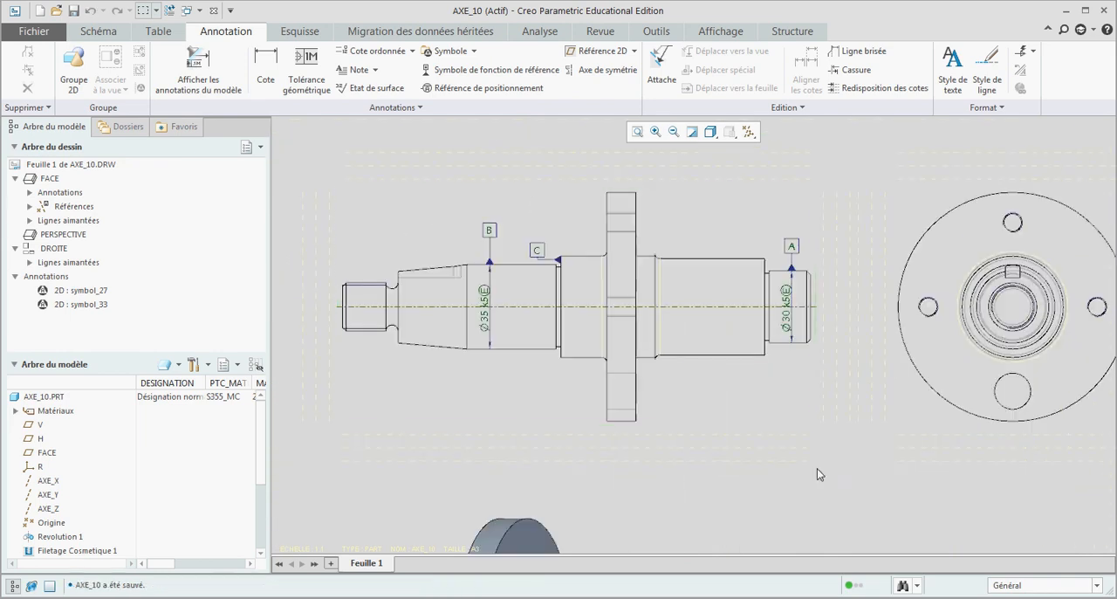
Step: Show the model annotations of Revolution 1 in the FACE view, keeping only the 31 dimension from shoulder C to the flange
click(613, 267)
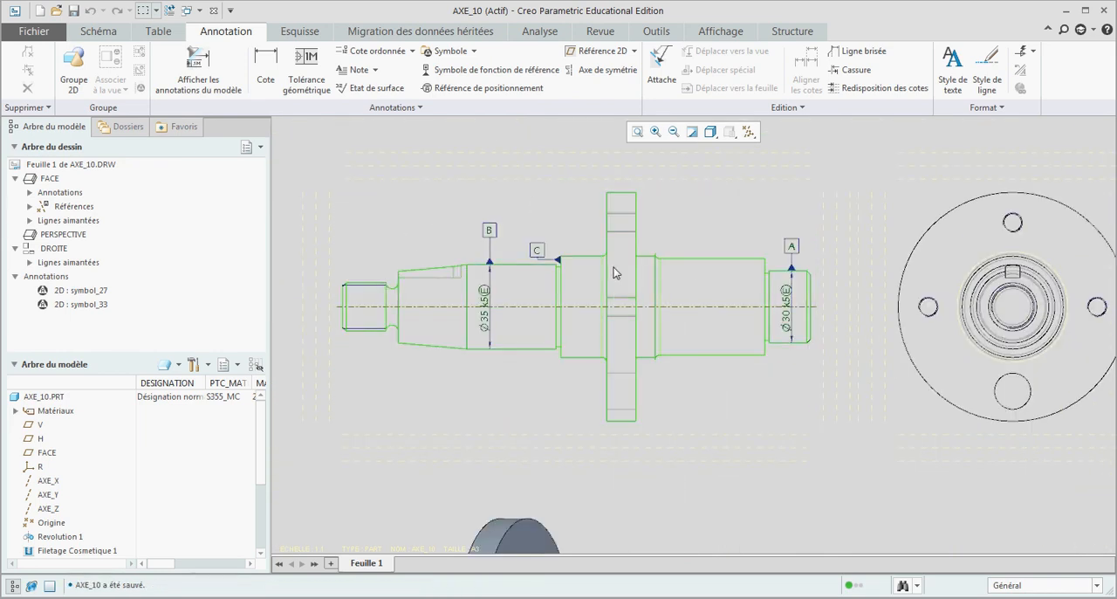
click(614, 267)
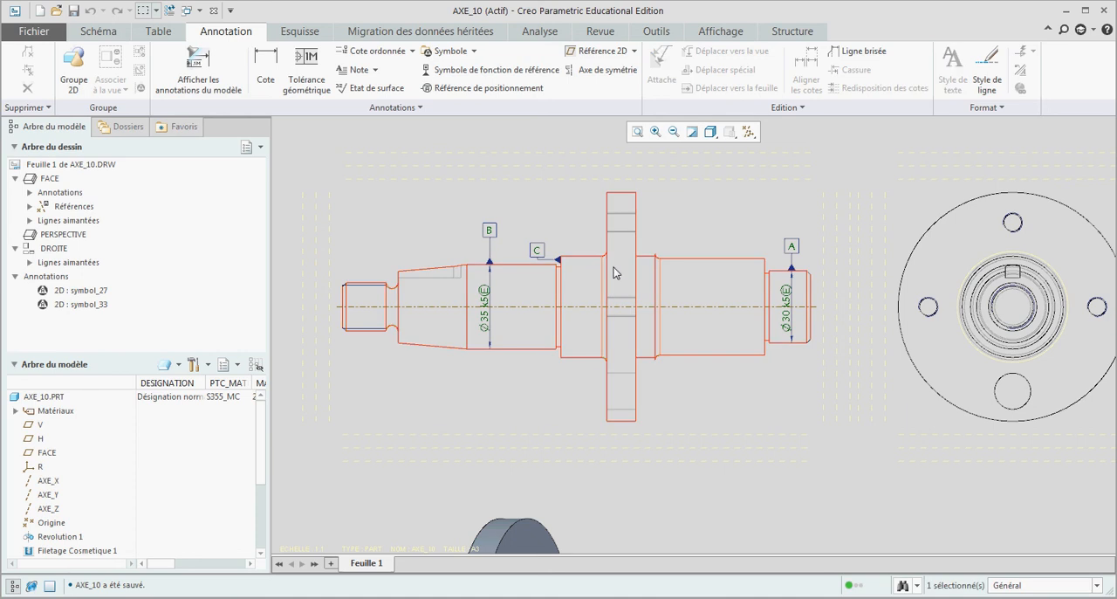
click(194, 58)
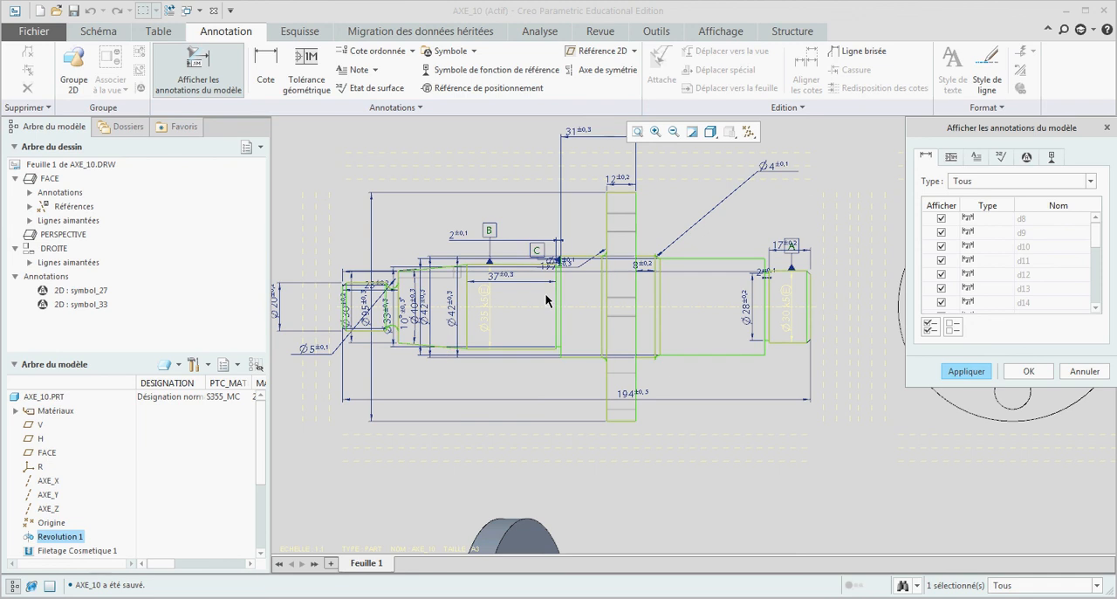
scroll(545, 293, up, 2)
scroll(557, 194, down, 2)
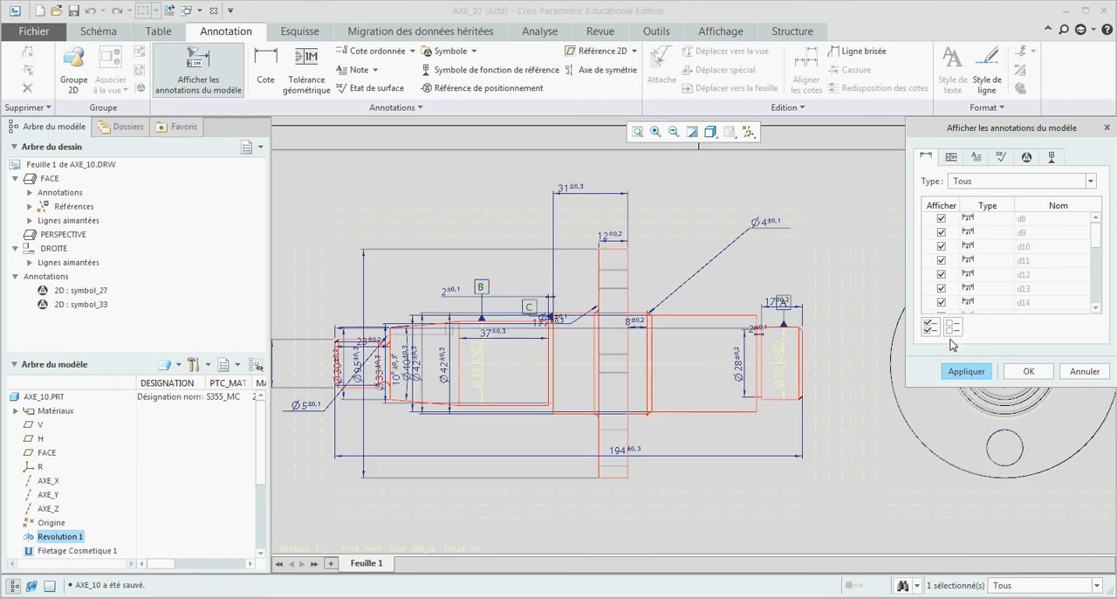
click(952, 327)
click(571, 192)
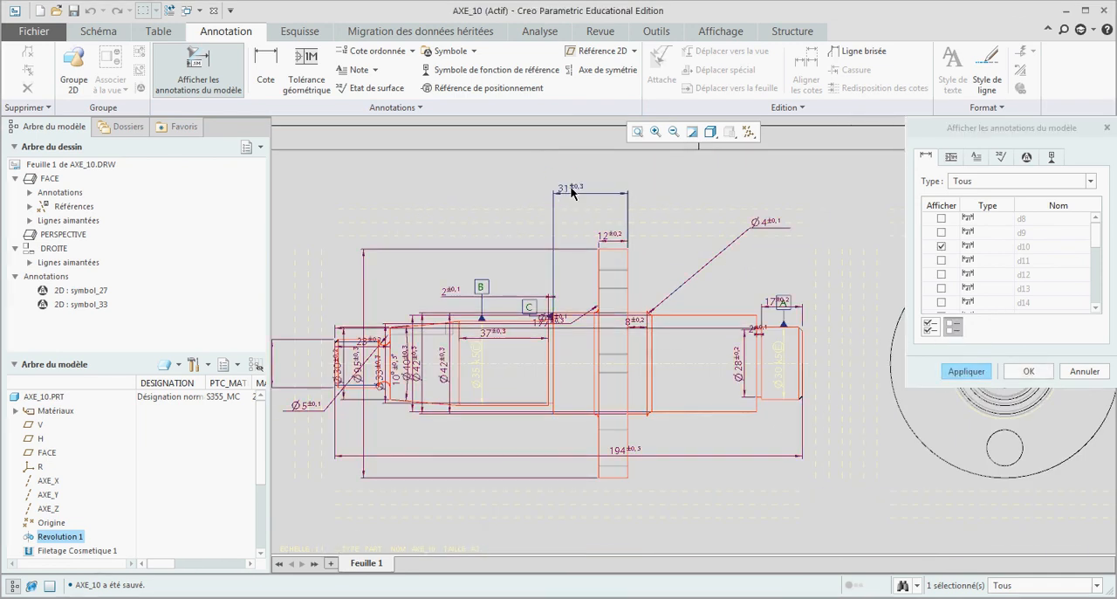
click(1028, 371)
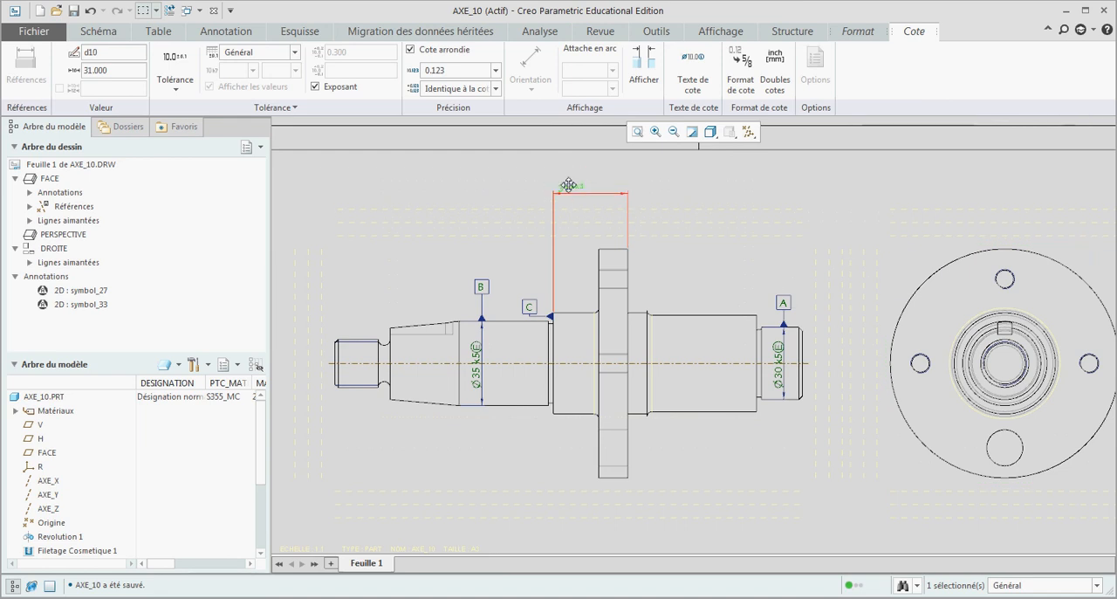
Step: Set the 31 dimension's tolerance display to Base
click(176, 94)
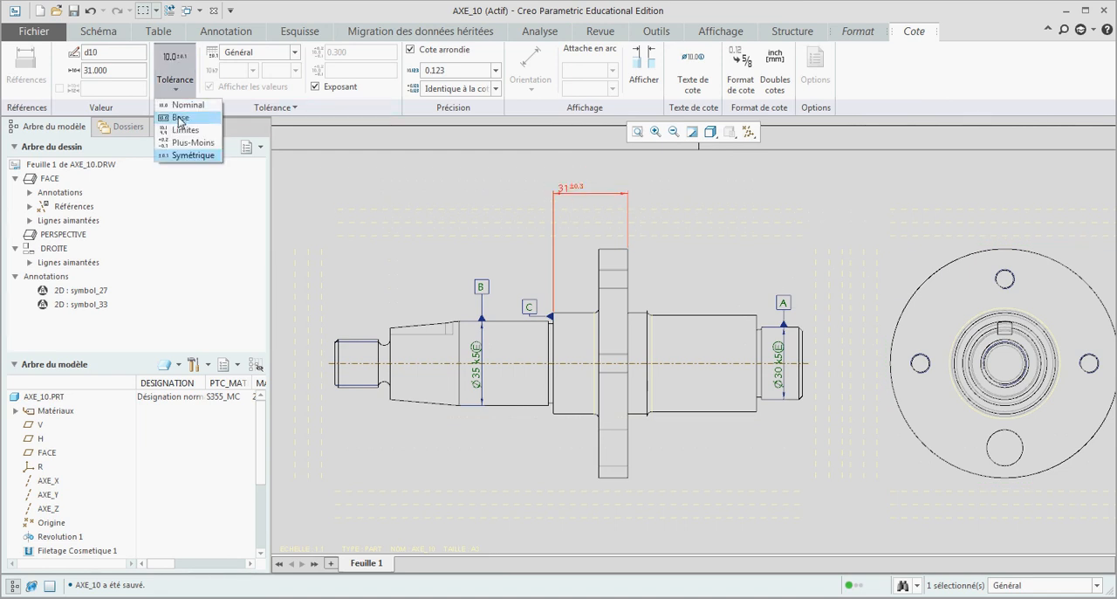
click(183, 122)
scroll(582, 186, up, 2)
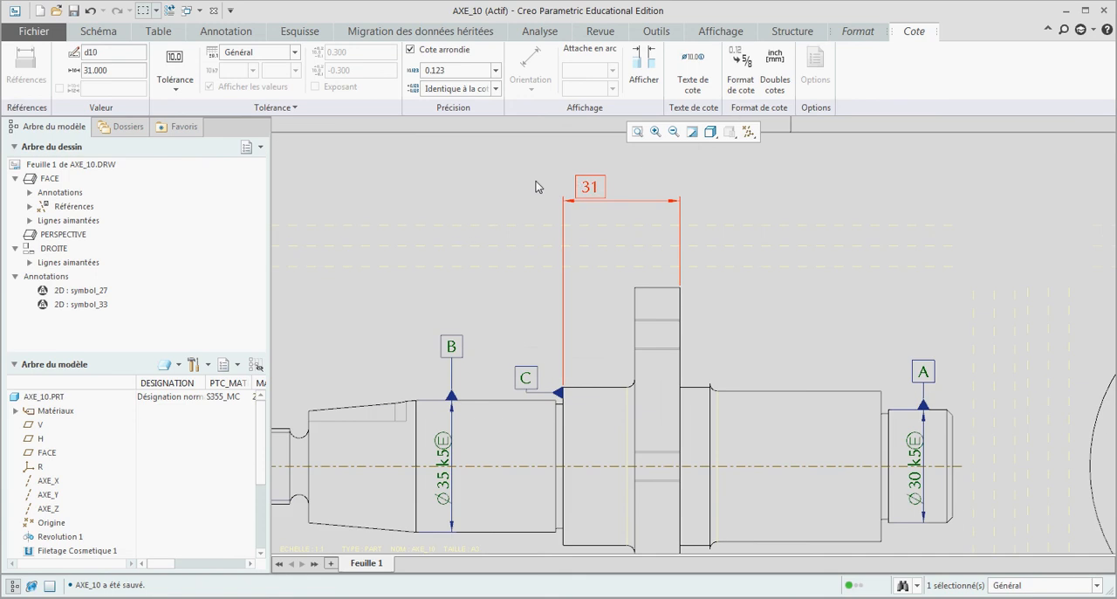
Step: Center the 31 dimension's text between its extension lines and save the drawing
drag(588, 185, 616, 185)
key(ctrl+s)
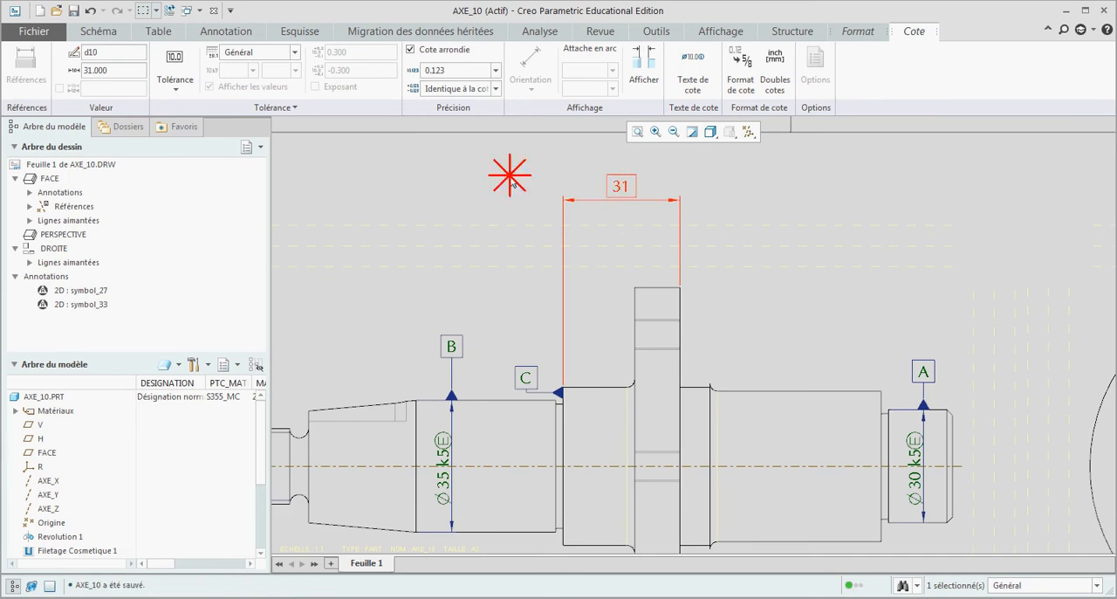
click(512, 176)
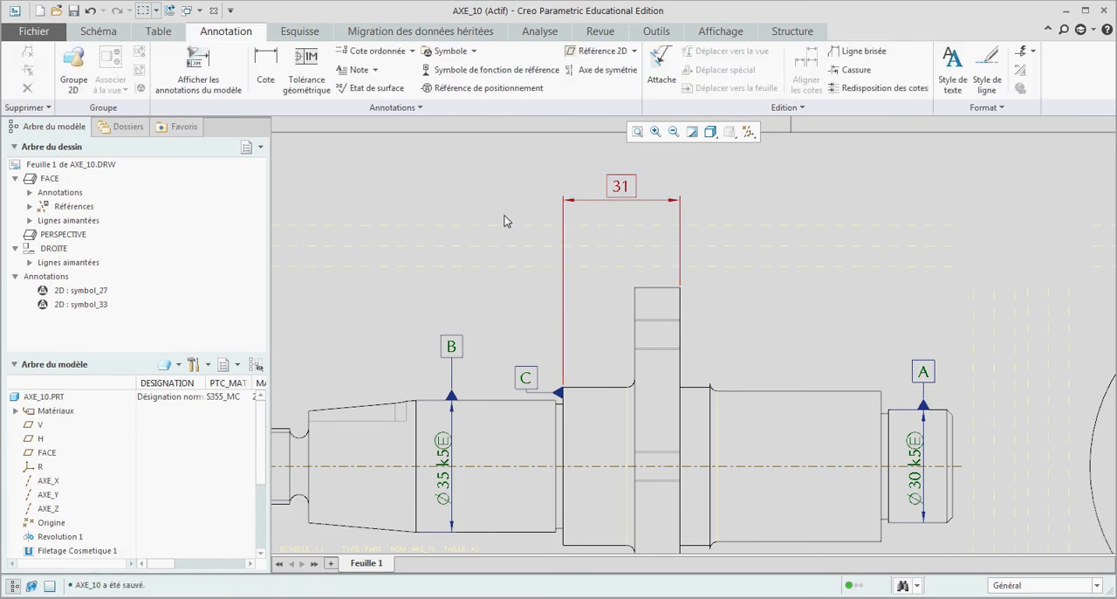
Step: Attach a position geometric tolerance frame to the flange face on the datum A side in the FACE view, placed beside the flange
scroll(340, 273, down, 1)
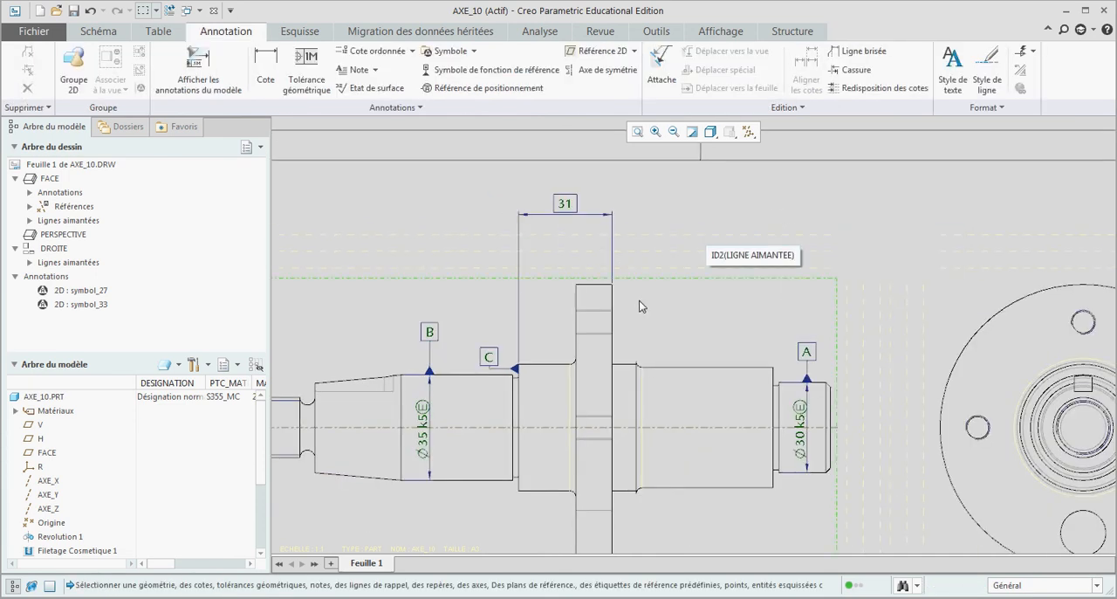
click(594, 304)
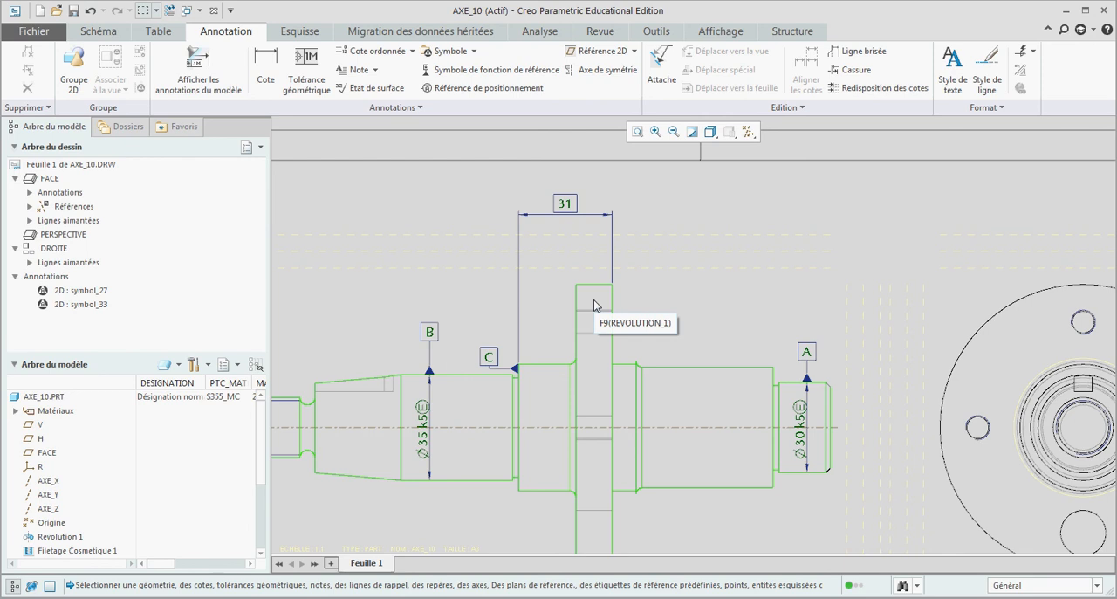
click(595, 304)
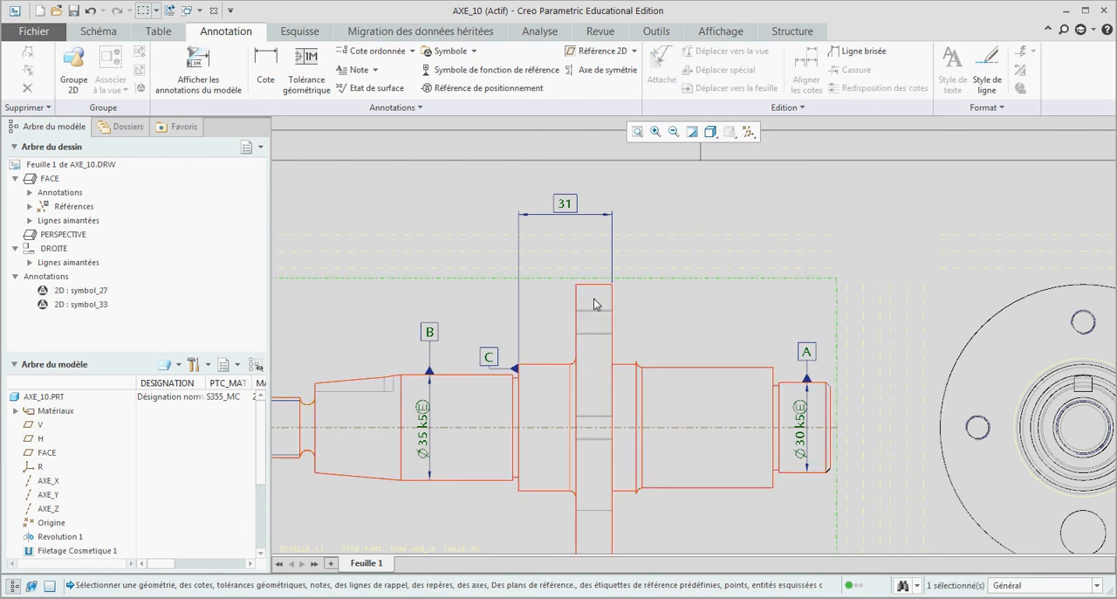
click(303, 59)
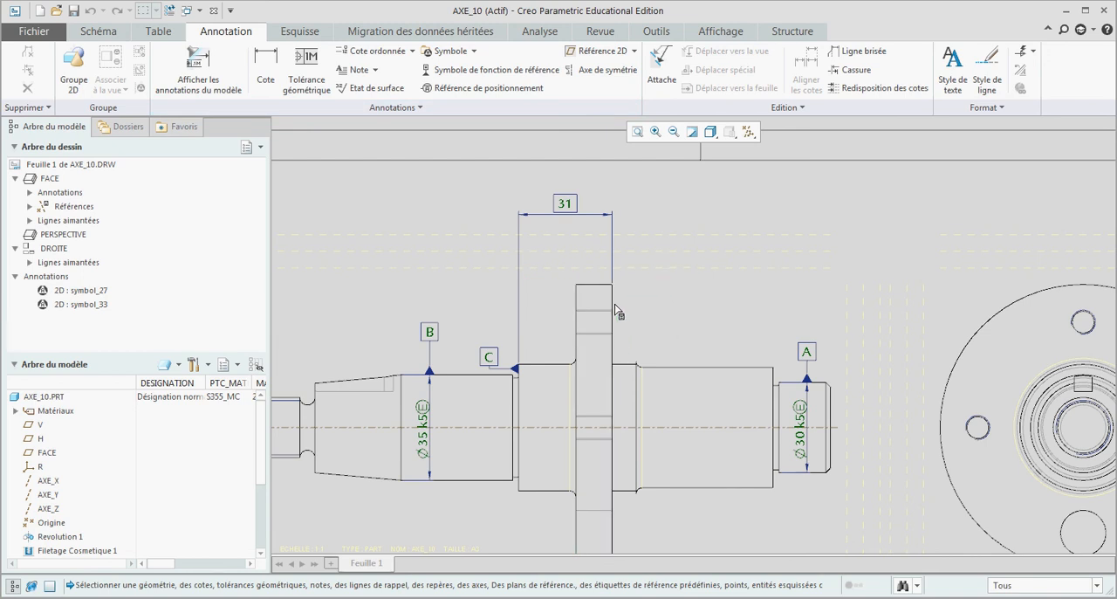
scroll(612, 312, up, 3)
click(613, 310)
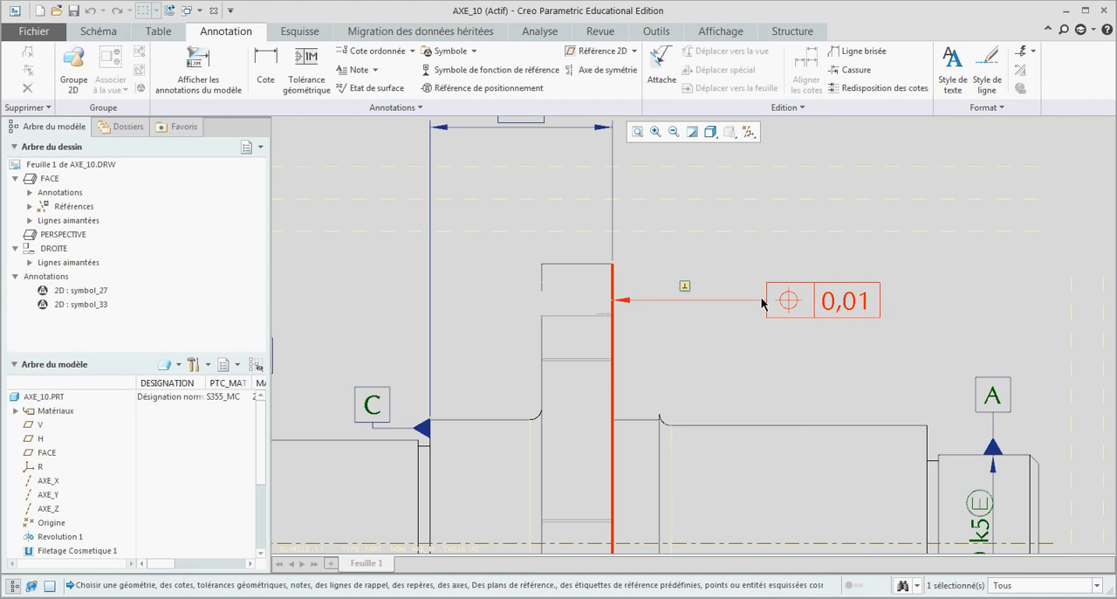
middle_click(762, 302)
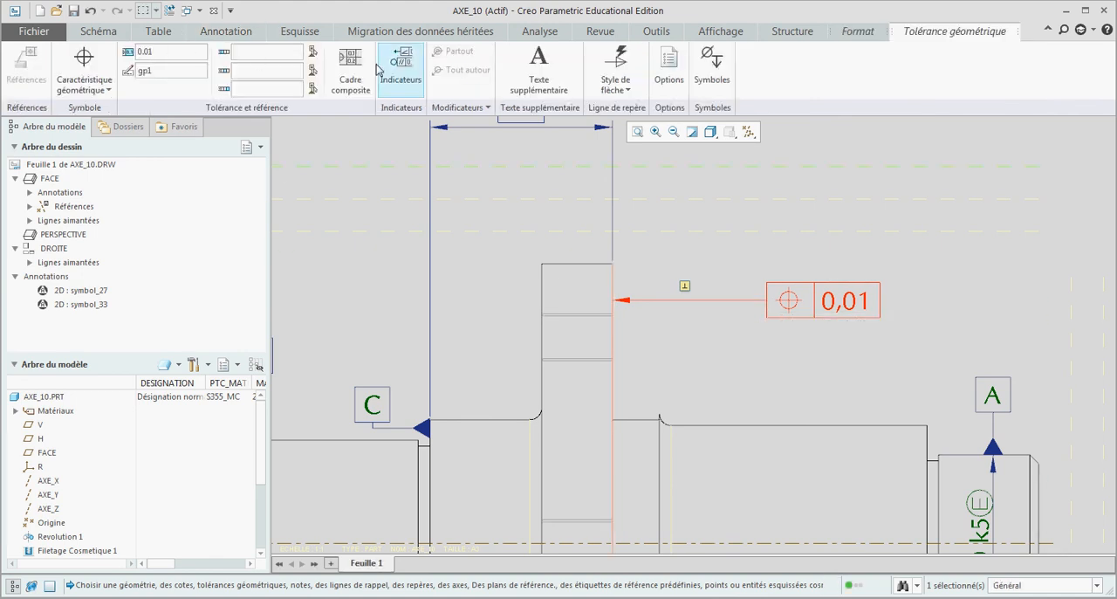
Step: Set the flange position tolerance's value to 0.02
click(170, 56)
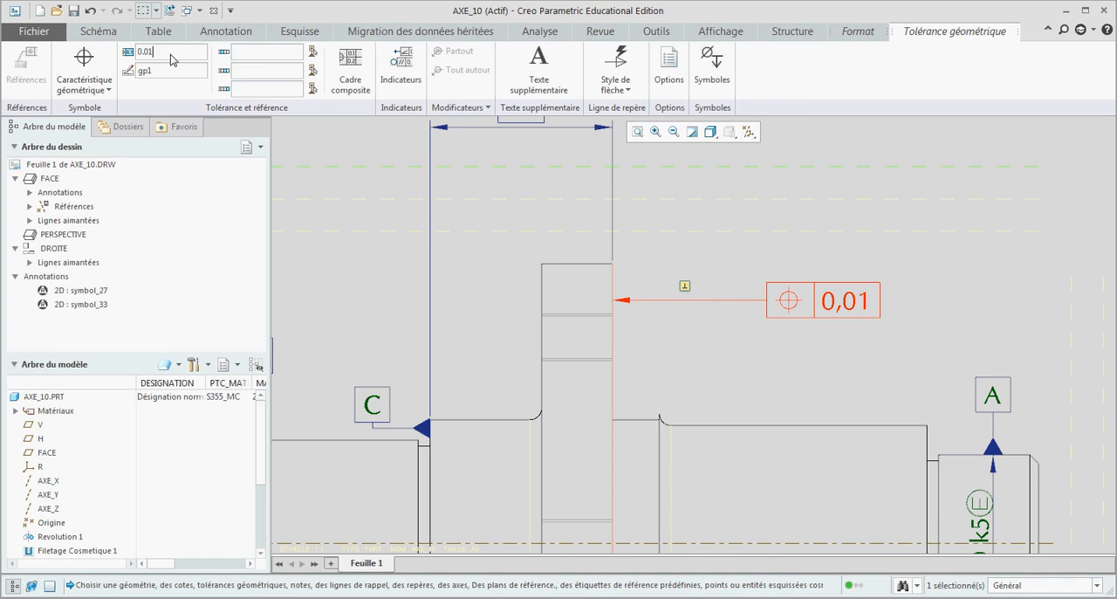
text(2)
key(Return)
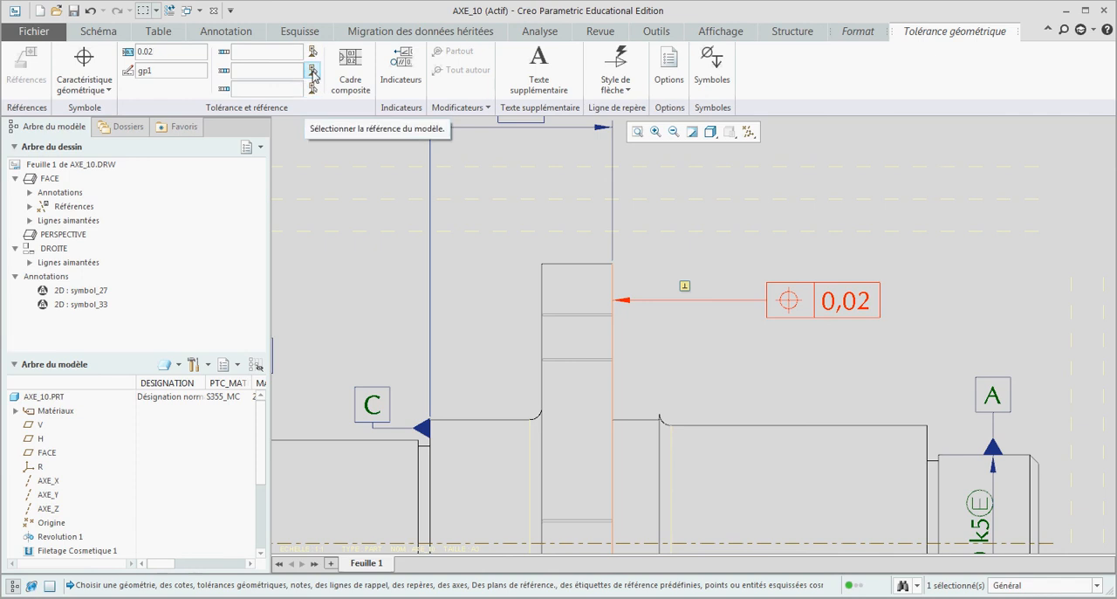
Step: Give the position tolerance A-B as its primary datum reference and the datum C symbol as its secondary reference
click(276, 56)
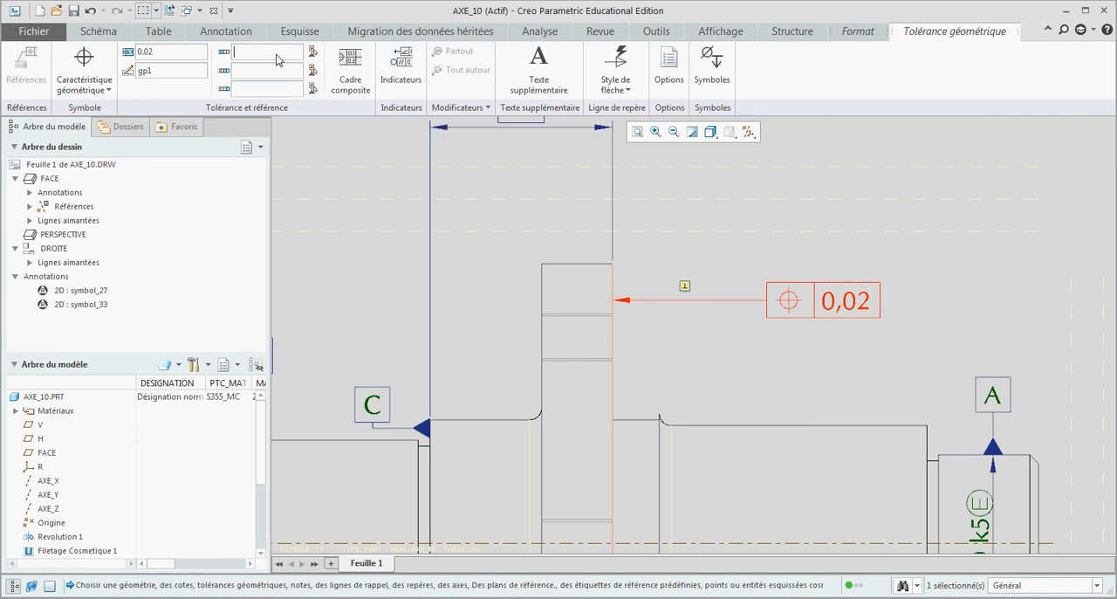
text(A-B)
click(312, 73)
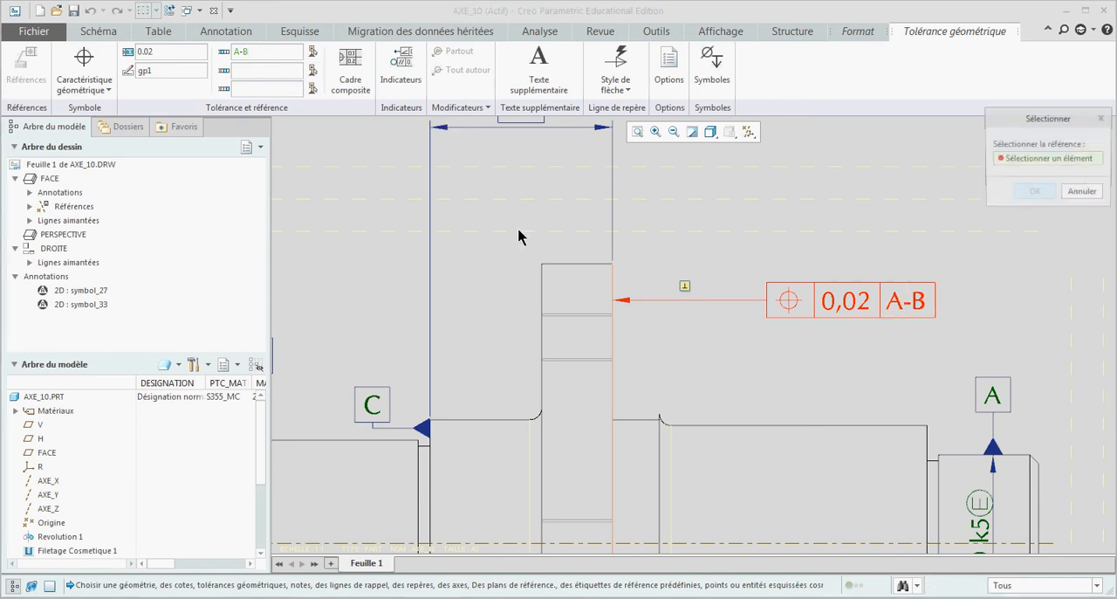
click(371, 402)
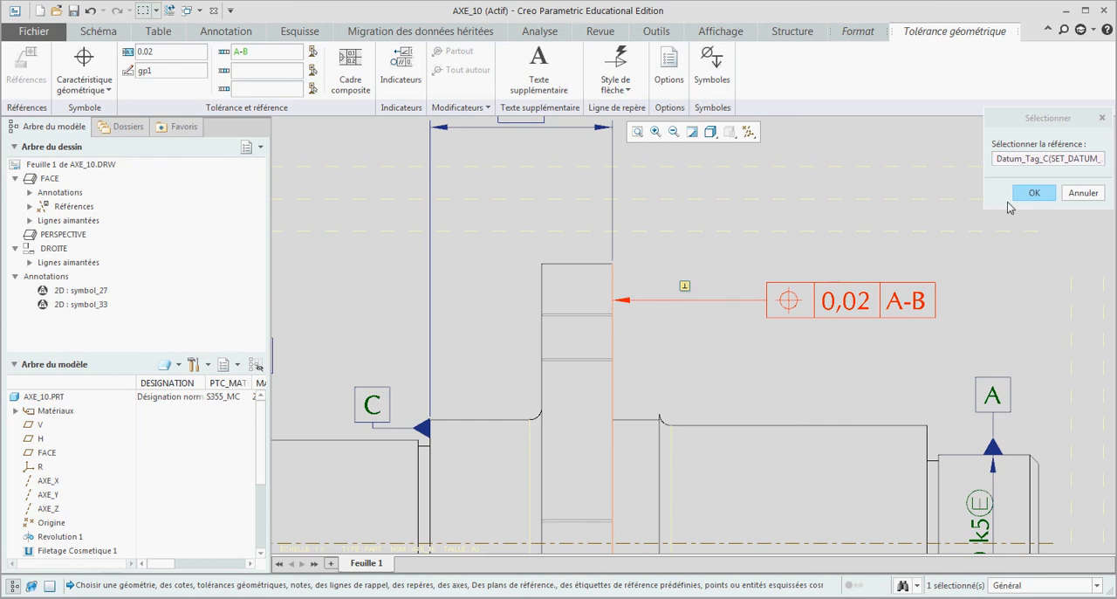
click(1033, 194)
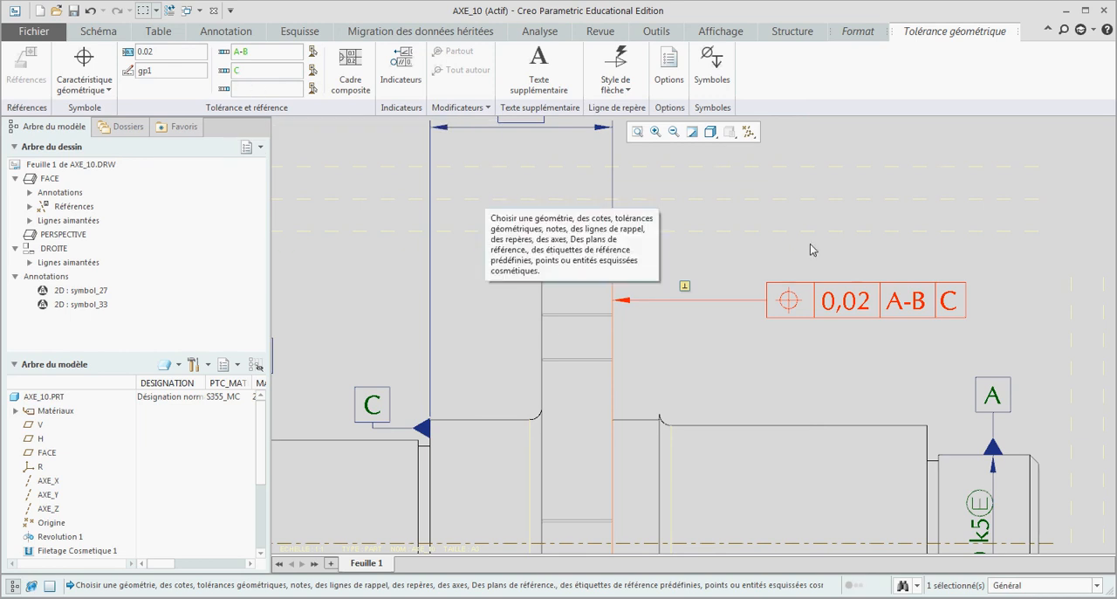
scroll(747, 199, down, 2)
click(826, 191)
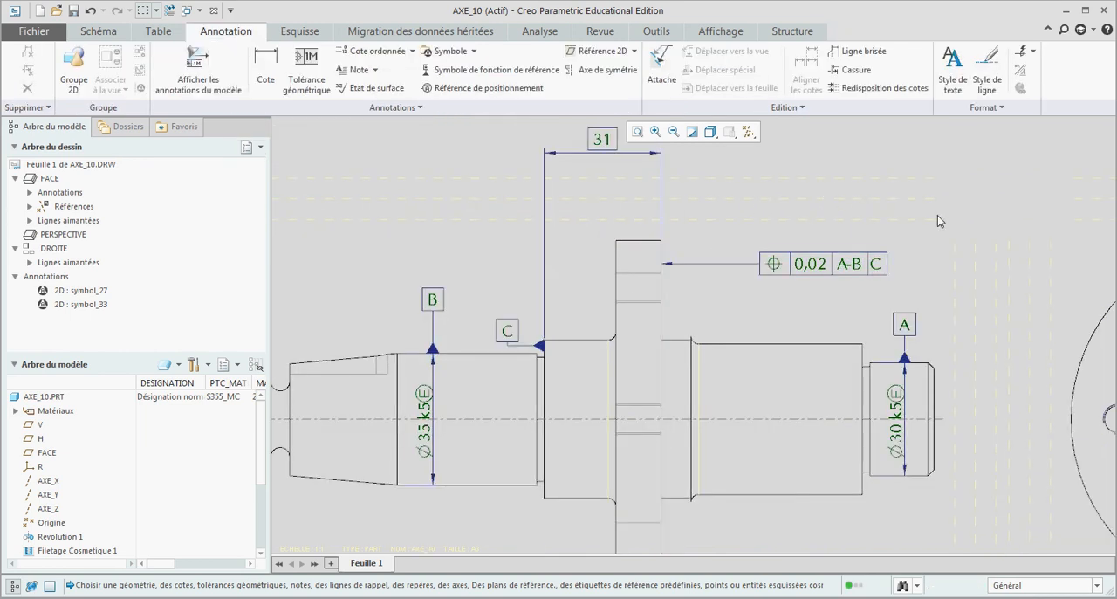